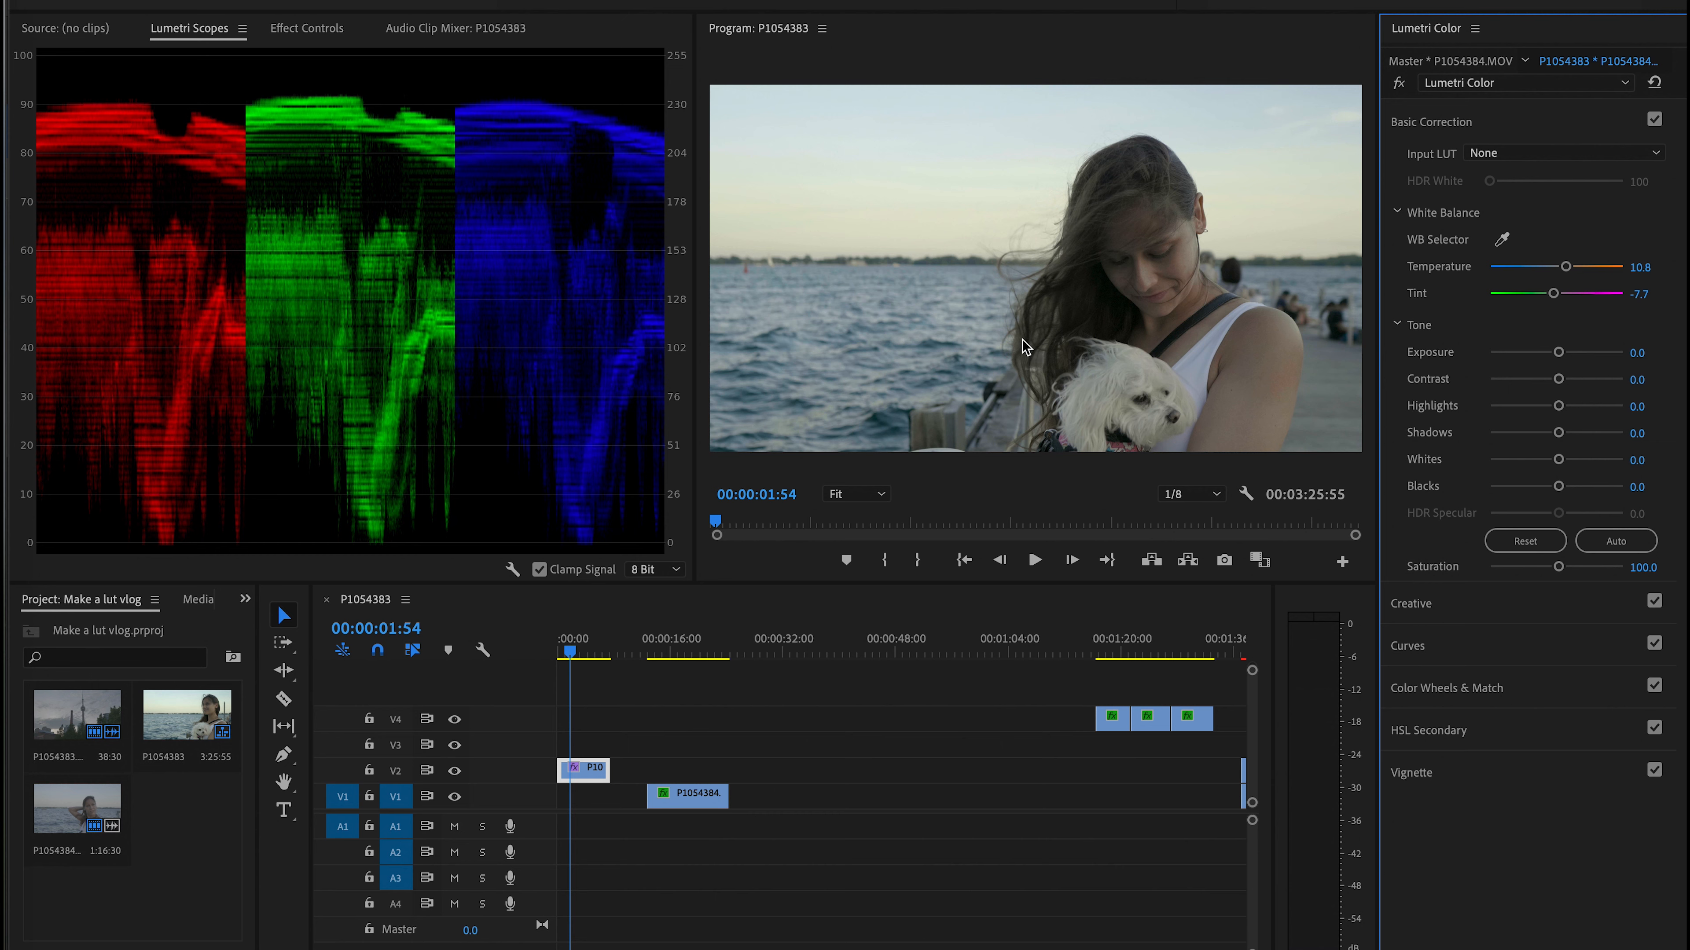
- Set the clip's basic tone to exposure 0.1, contrast 7.7, highlights -4.6, shadows -1.5, whites 4.6 and blacks -3.1
click(1636, 353)
text(0.1)
key(Return)
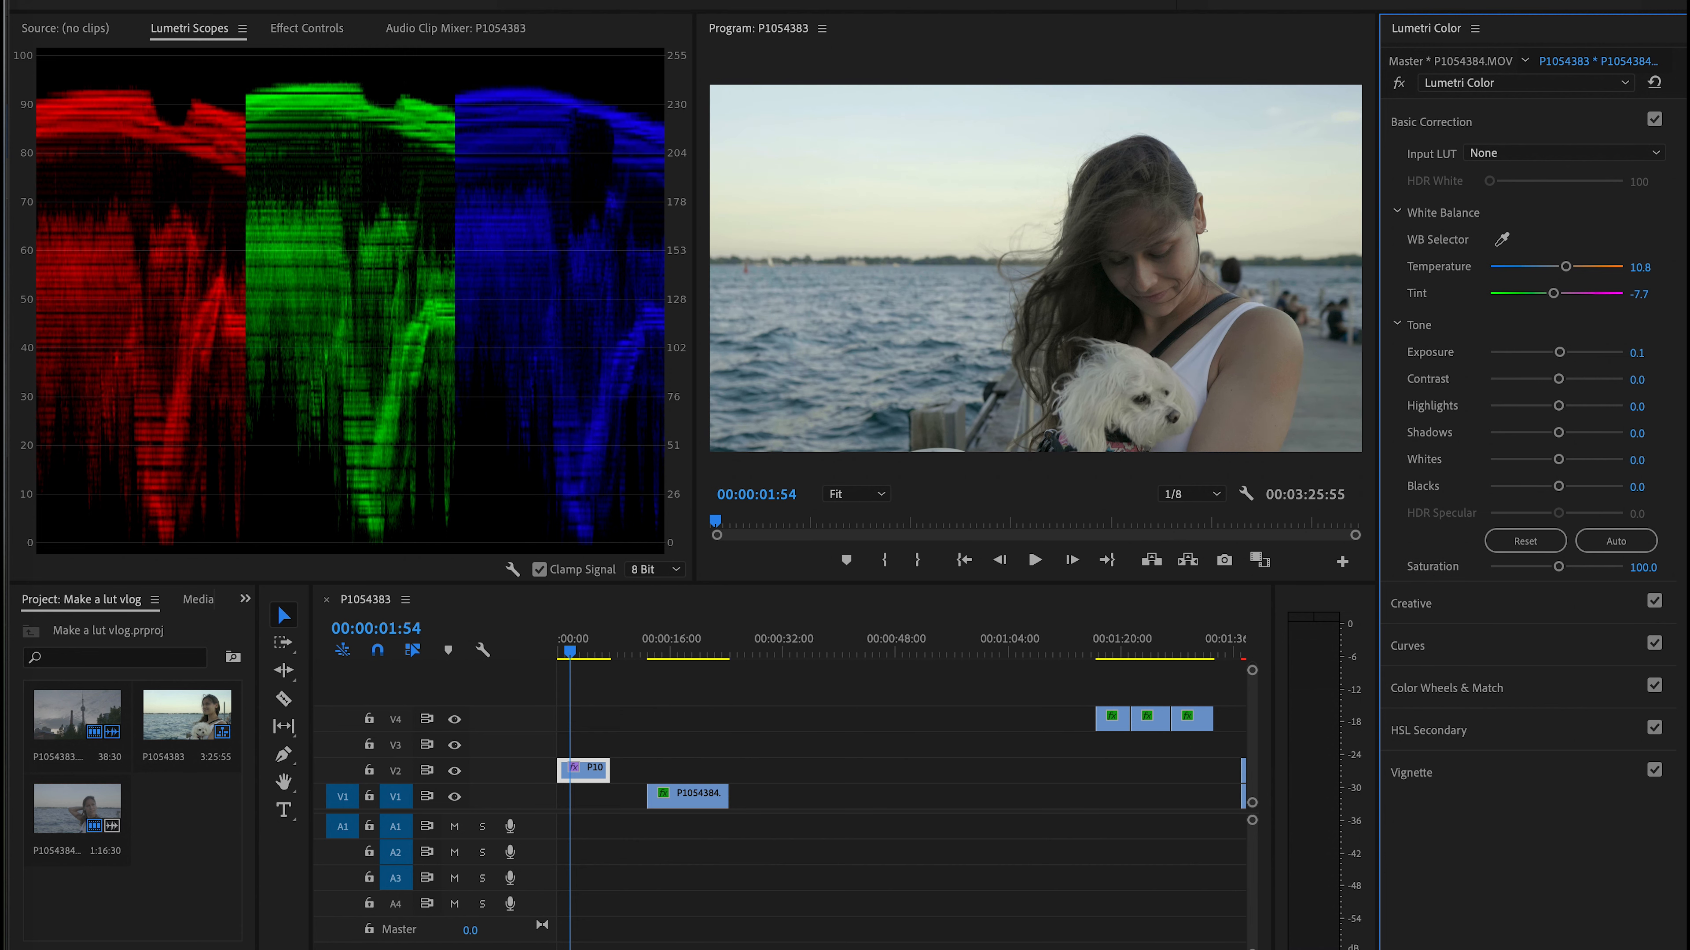
click(1645, 378)
drag(1558, 379, 1563, 379)
drag(1558, 406, 1553, 406)
drag(1558, 432, 1555, 433)
drag(1558, 459, 1552, 486)
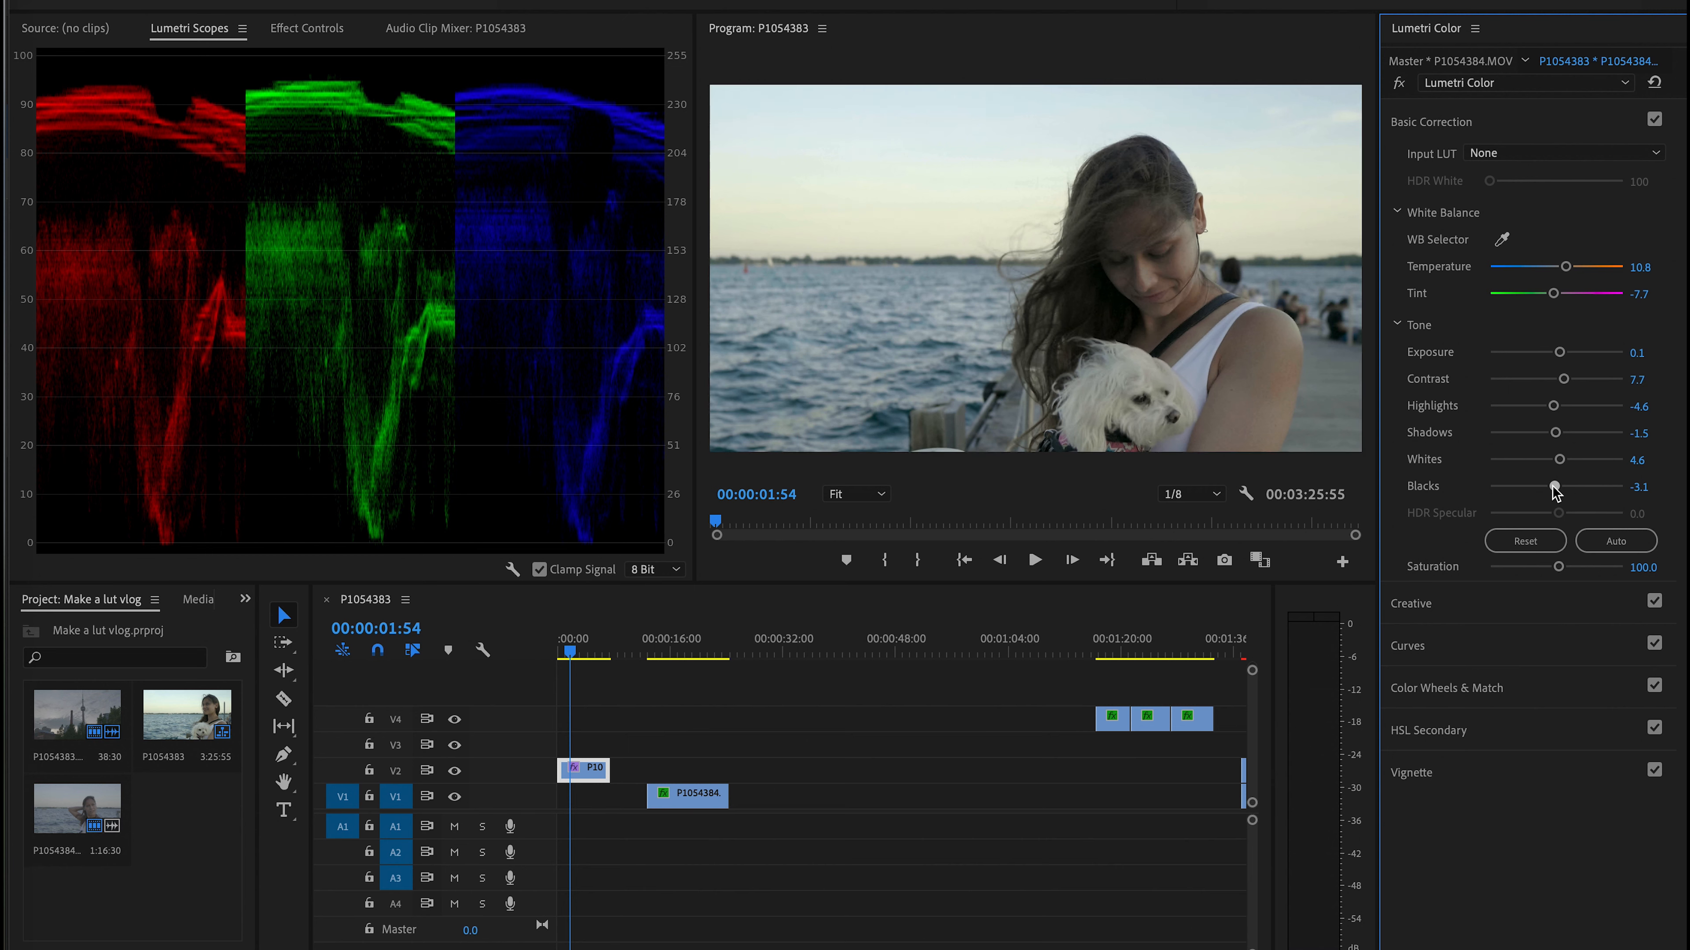
drag(1552, 487, 1555, 487)
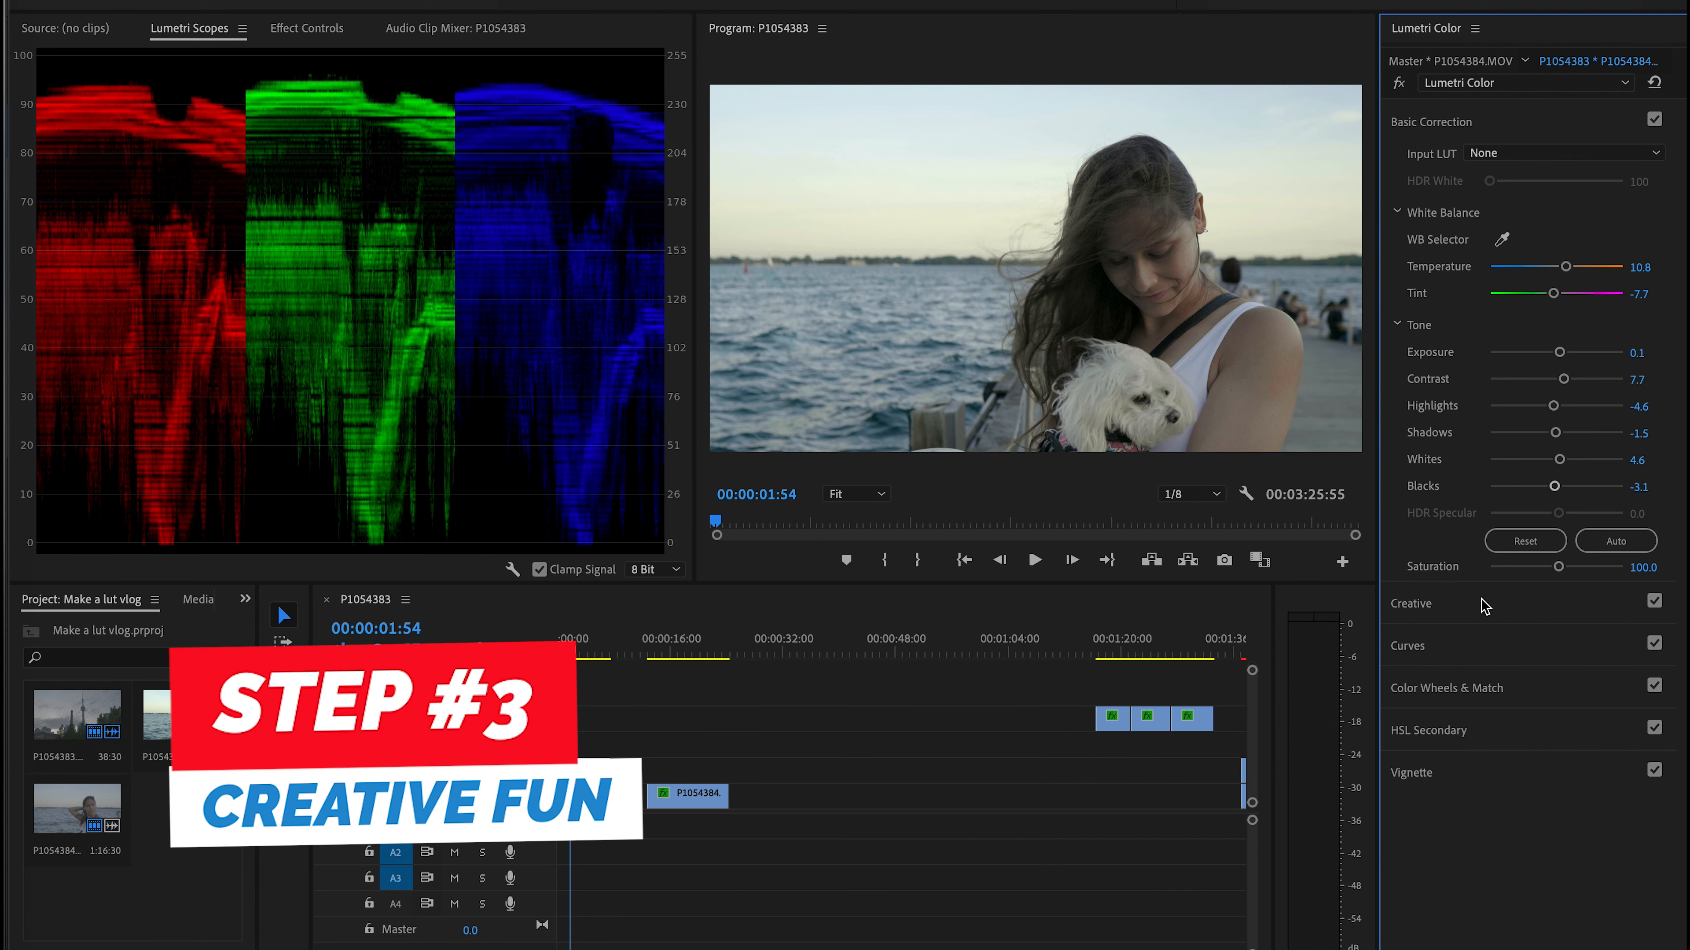
- Set the clip's creative adjustments to vibrance 56.9, saturation 133.8 and sharpen 15.4
click(1483, 604)
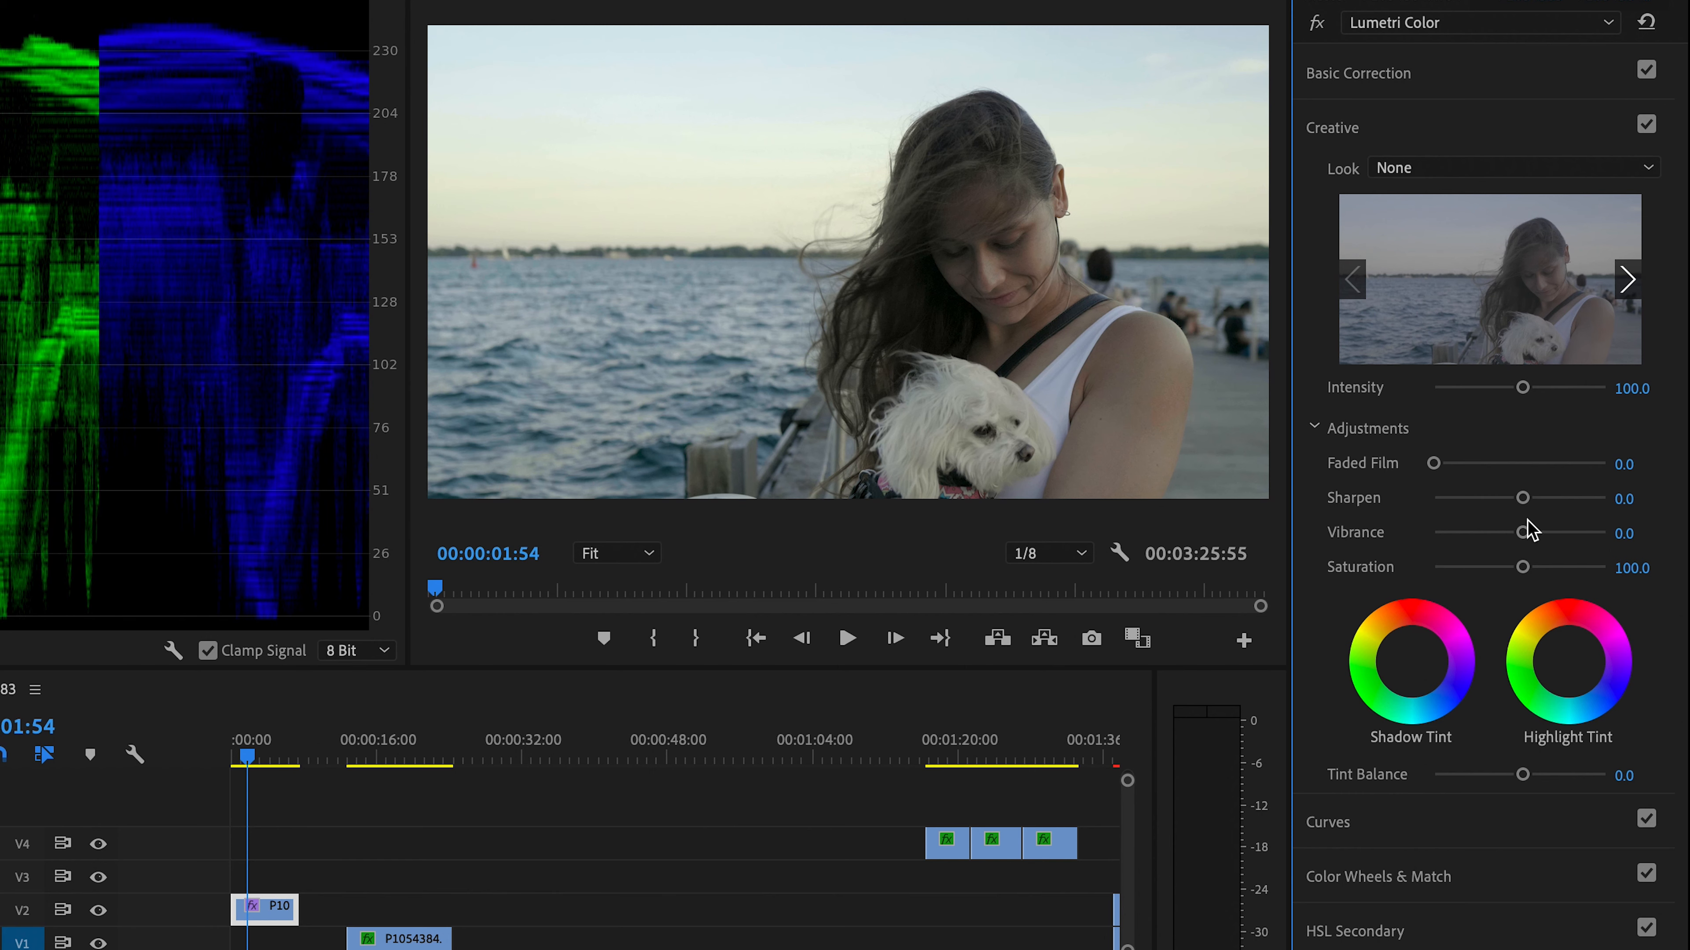
drag(1527, 531, 1569, 532)
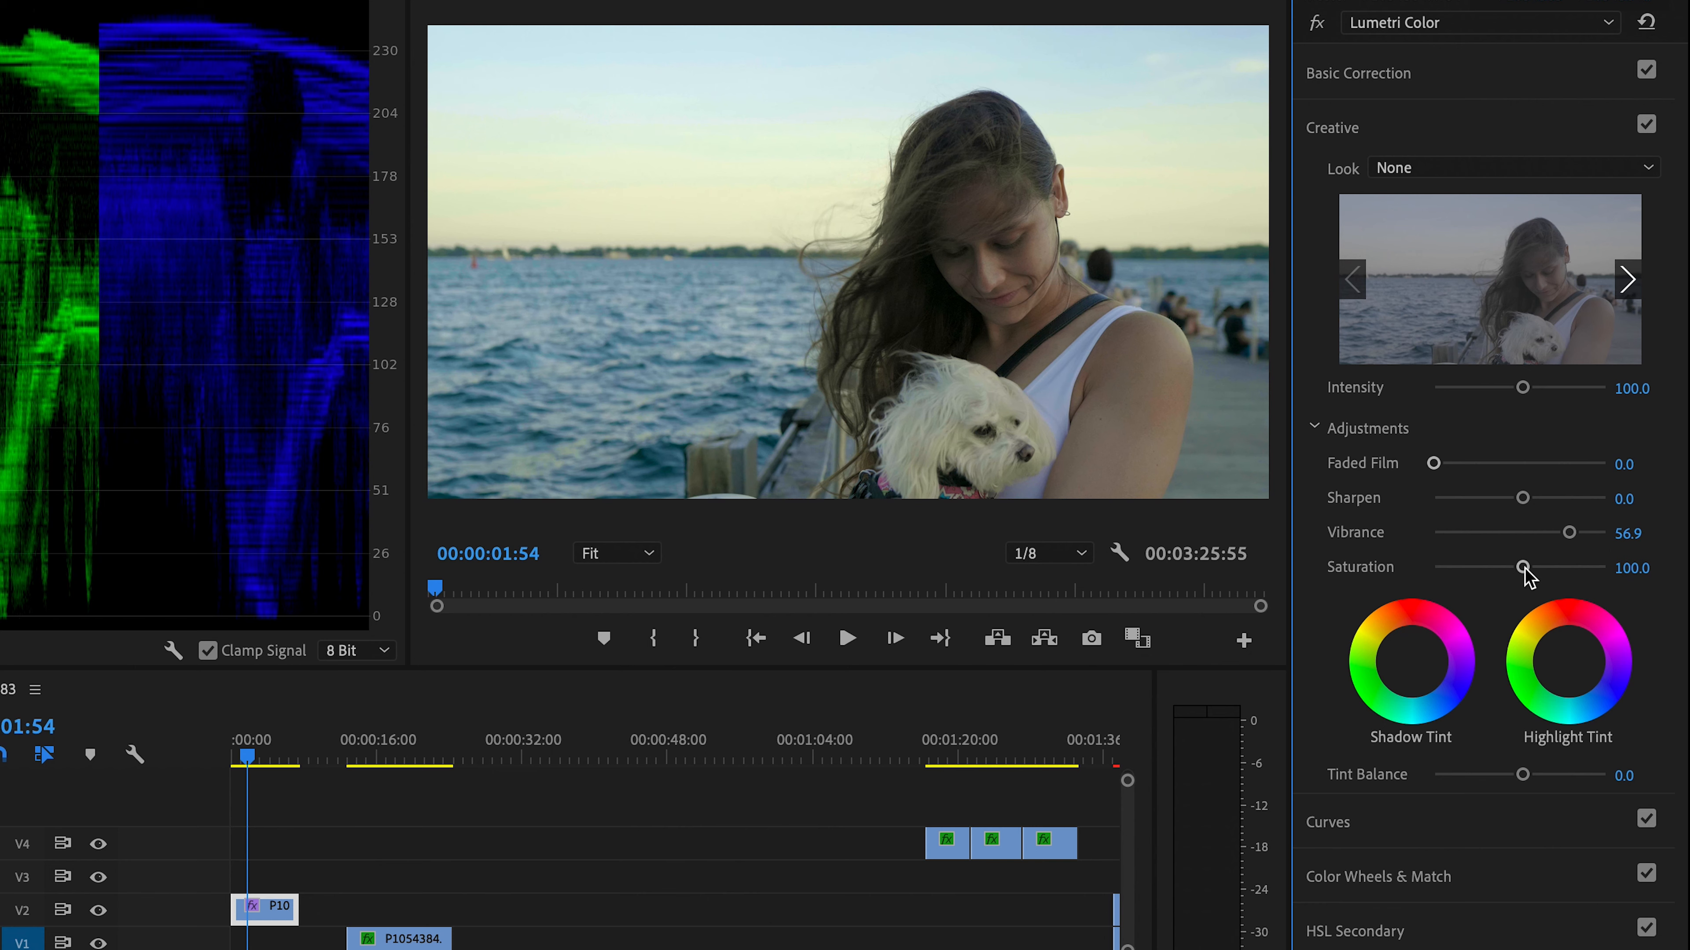
drag(1522, 566, 1551, 567)
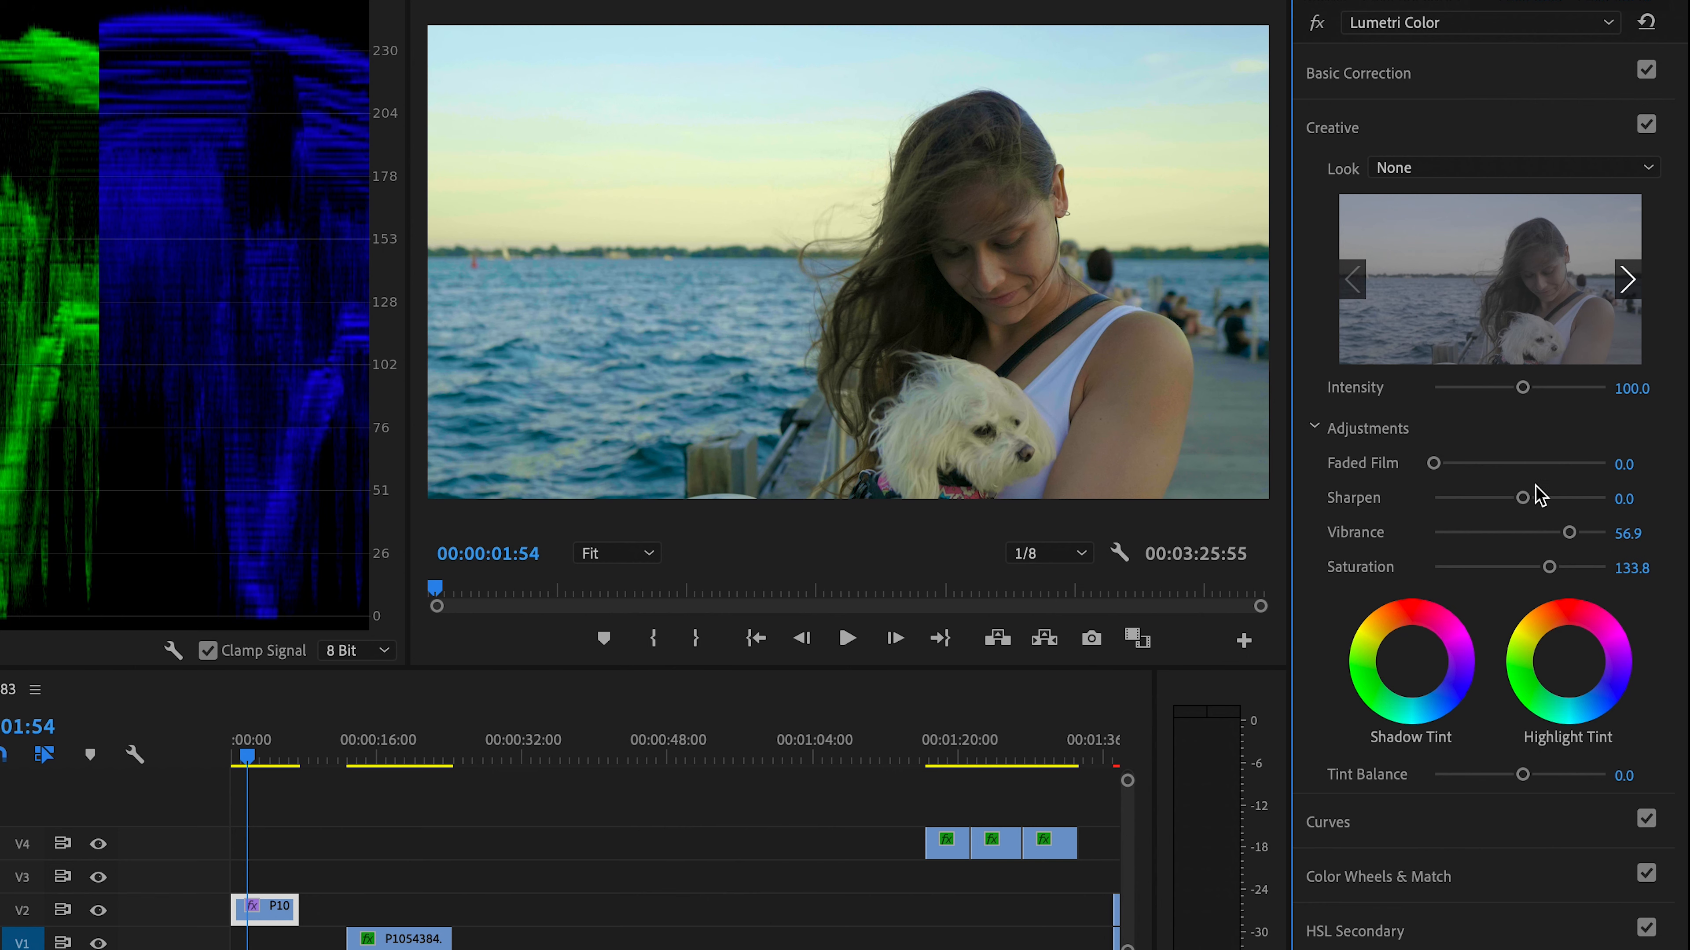
drag(1524, 506, 1530, 500)
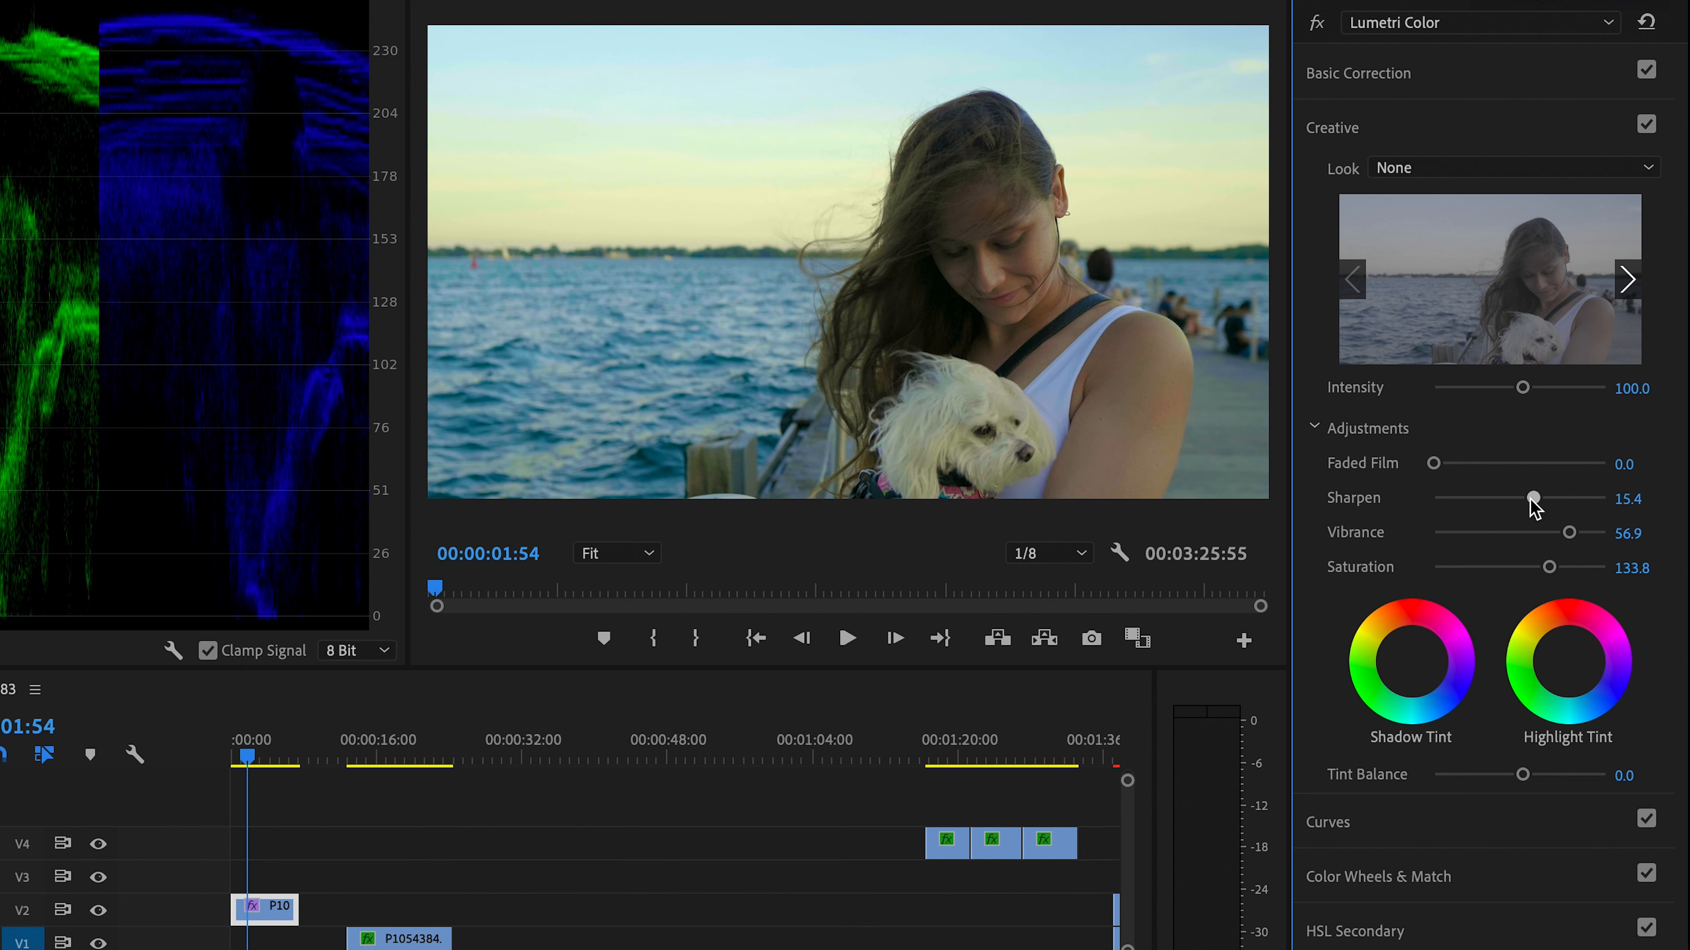
- Shift the midtones color wheel slightly toward orange to warm the clip
click(1378, 876)
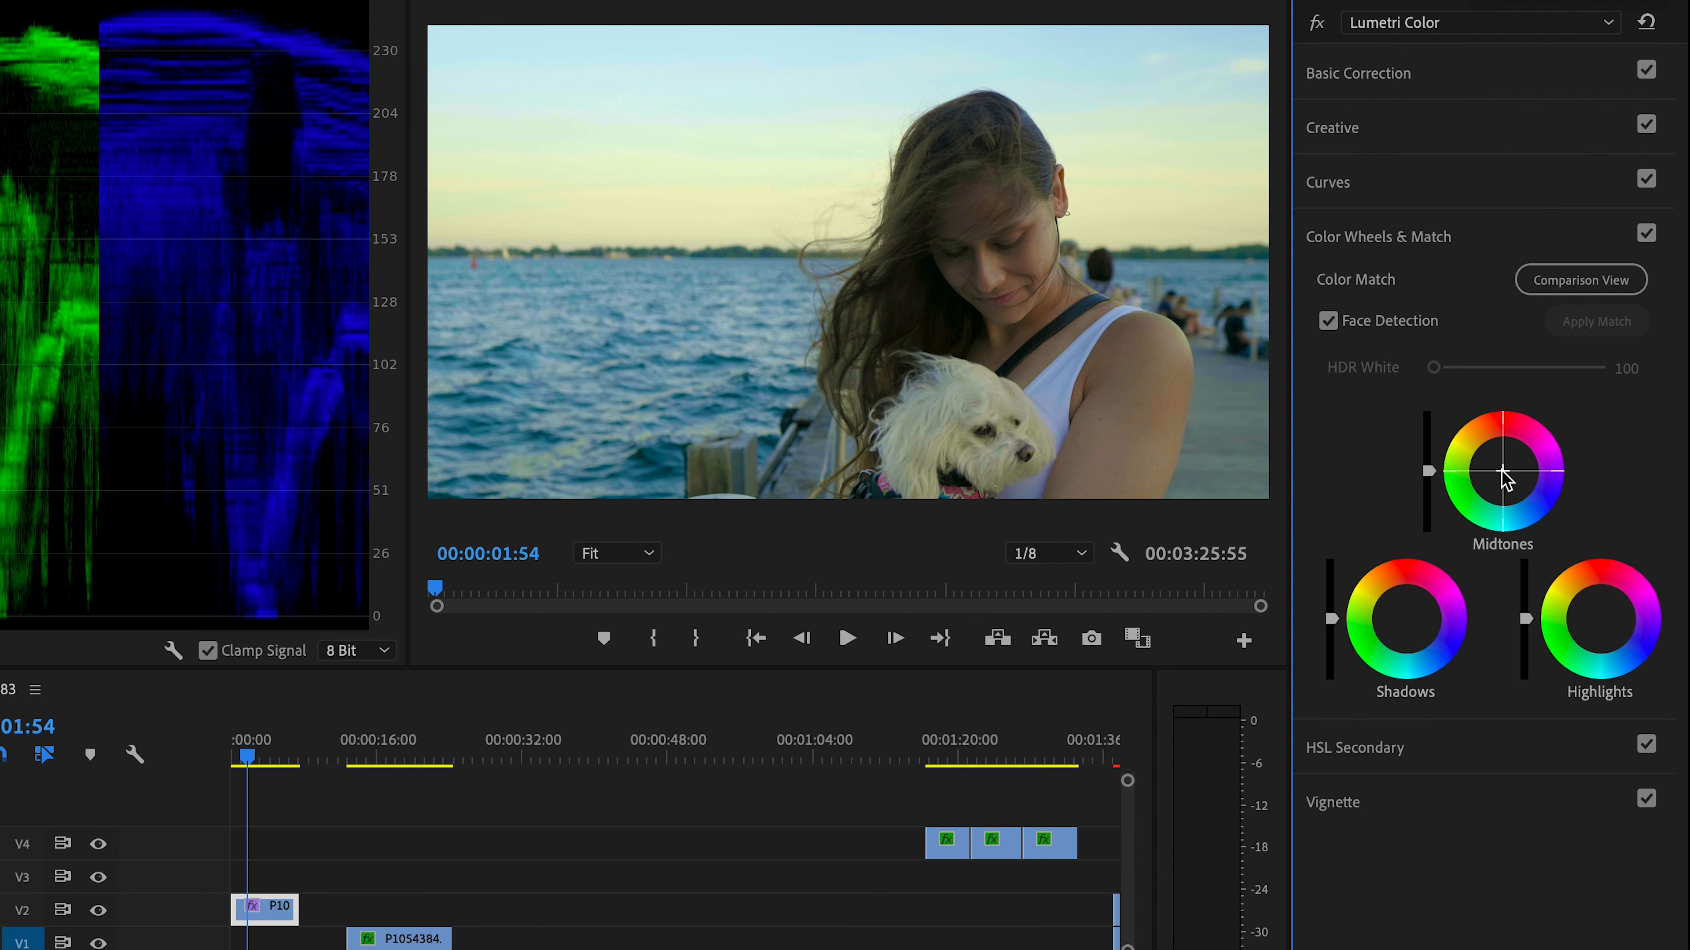
click(1502, 470)
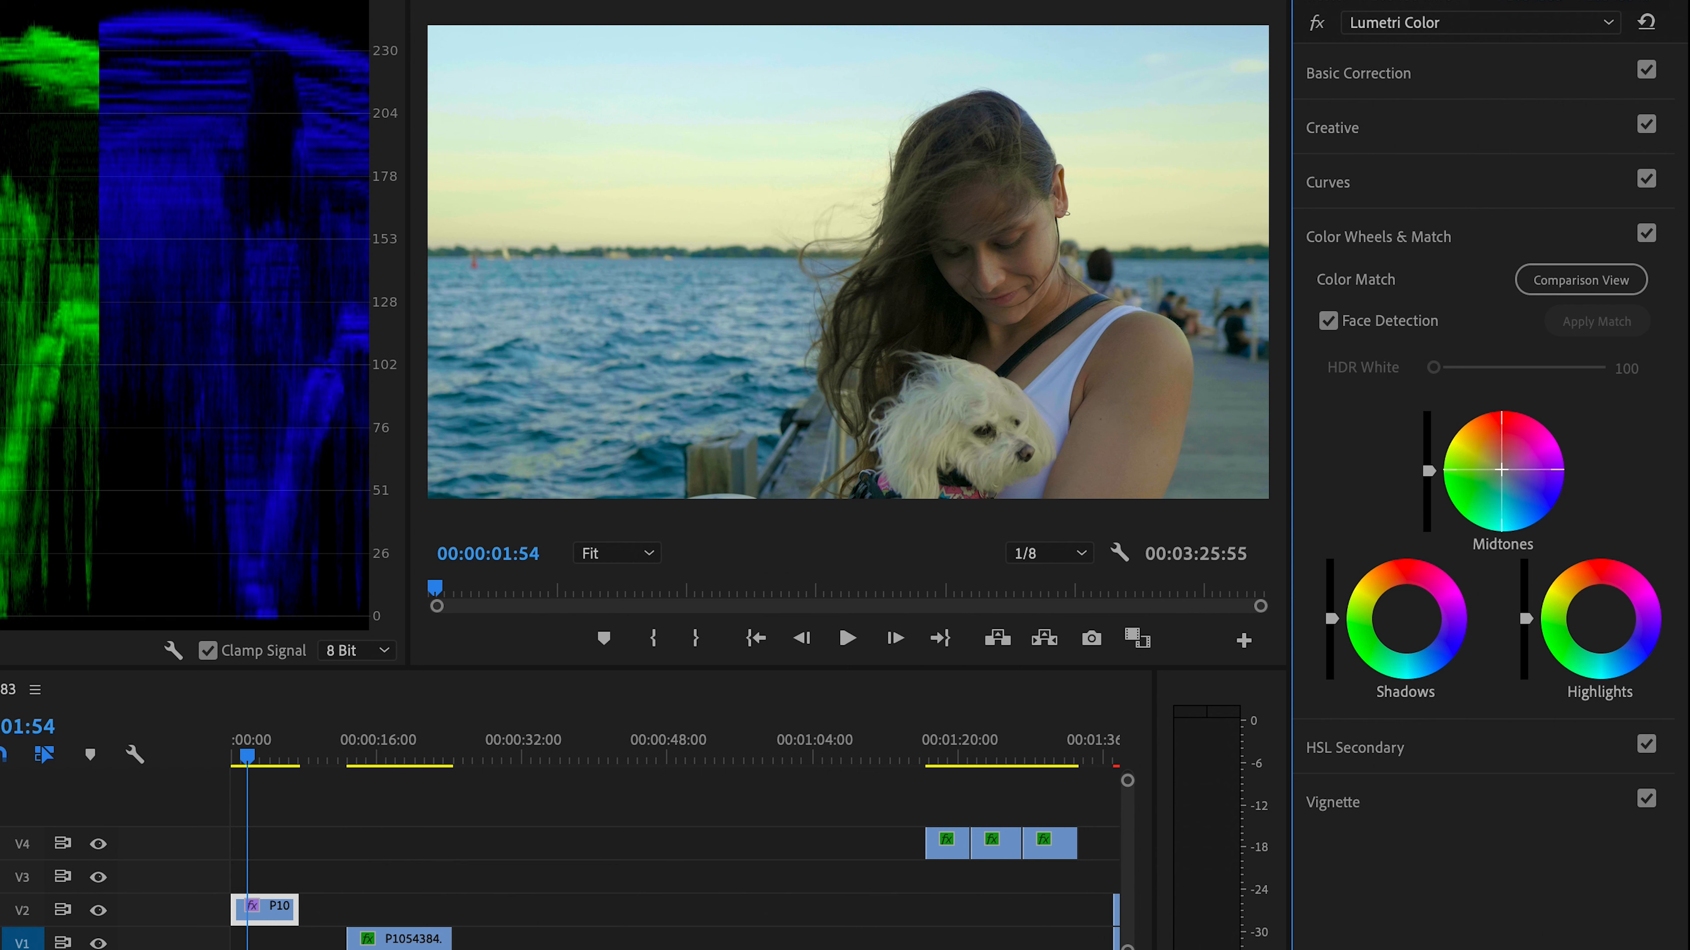
drag(1501, 470, 1495, 461)
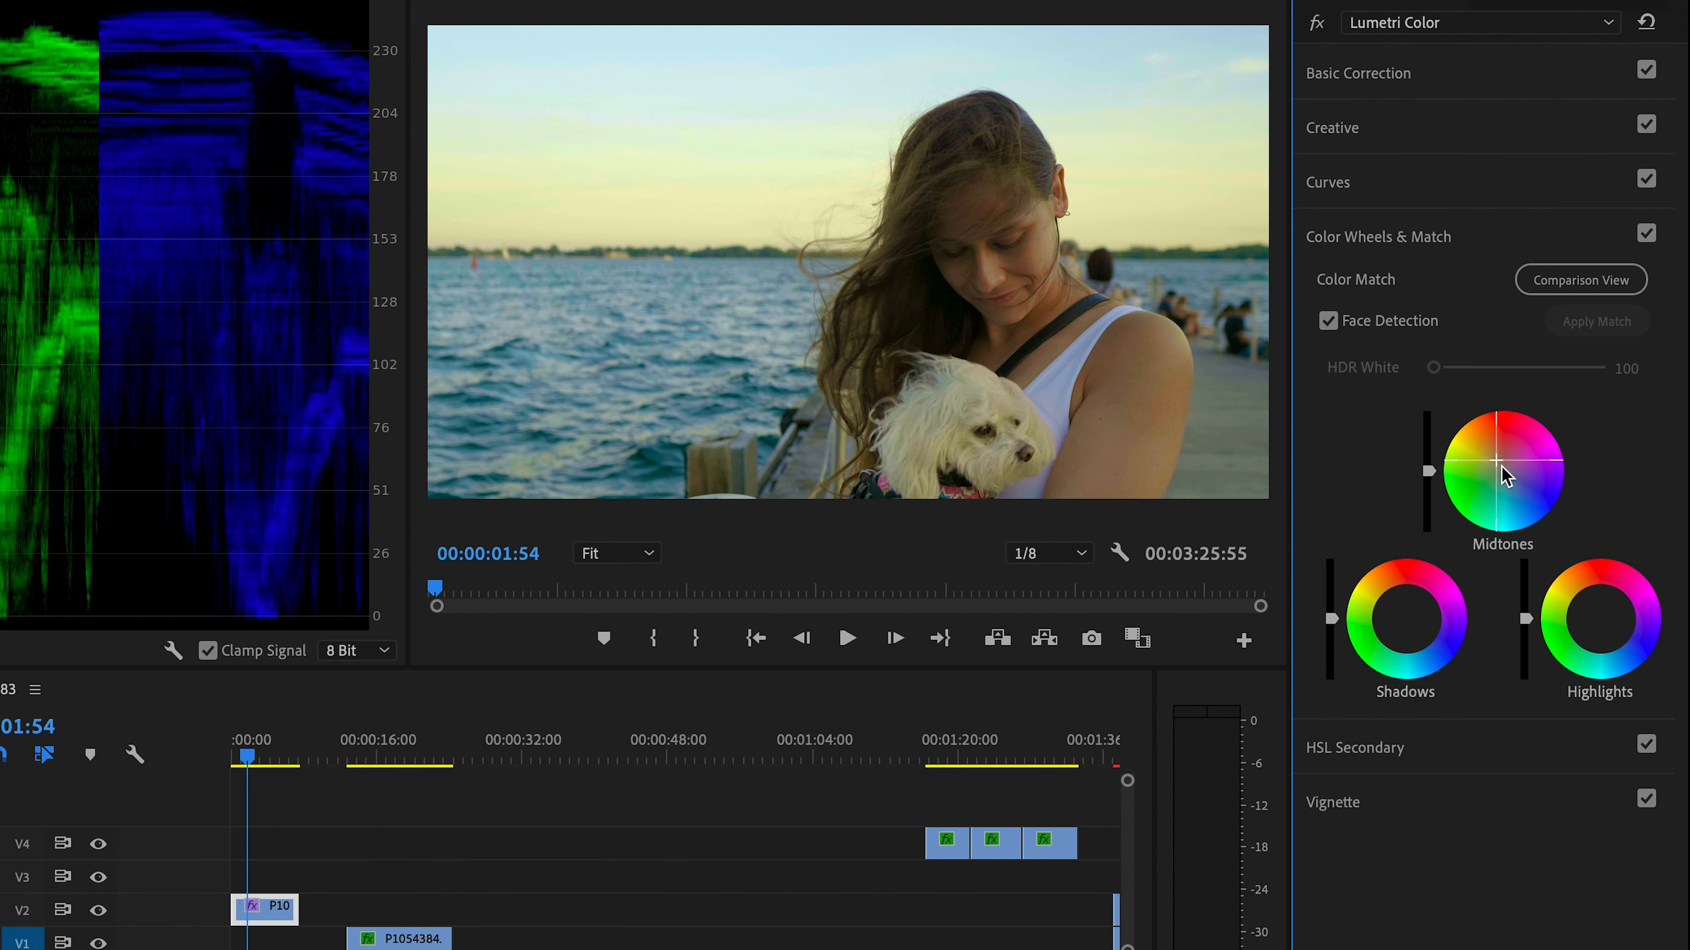
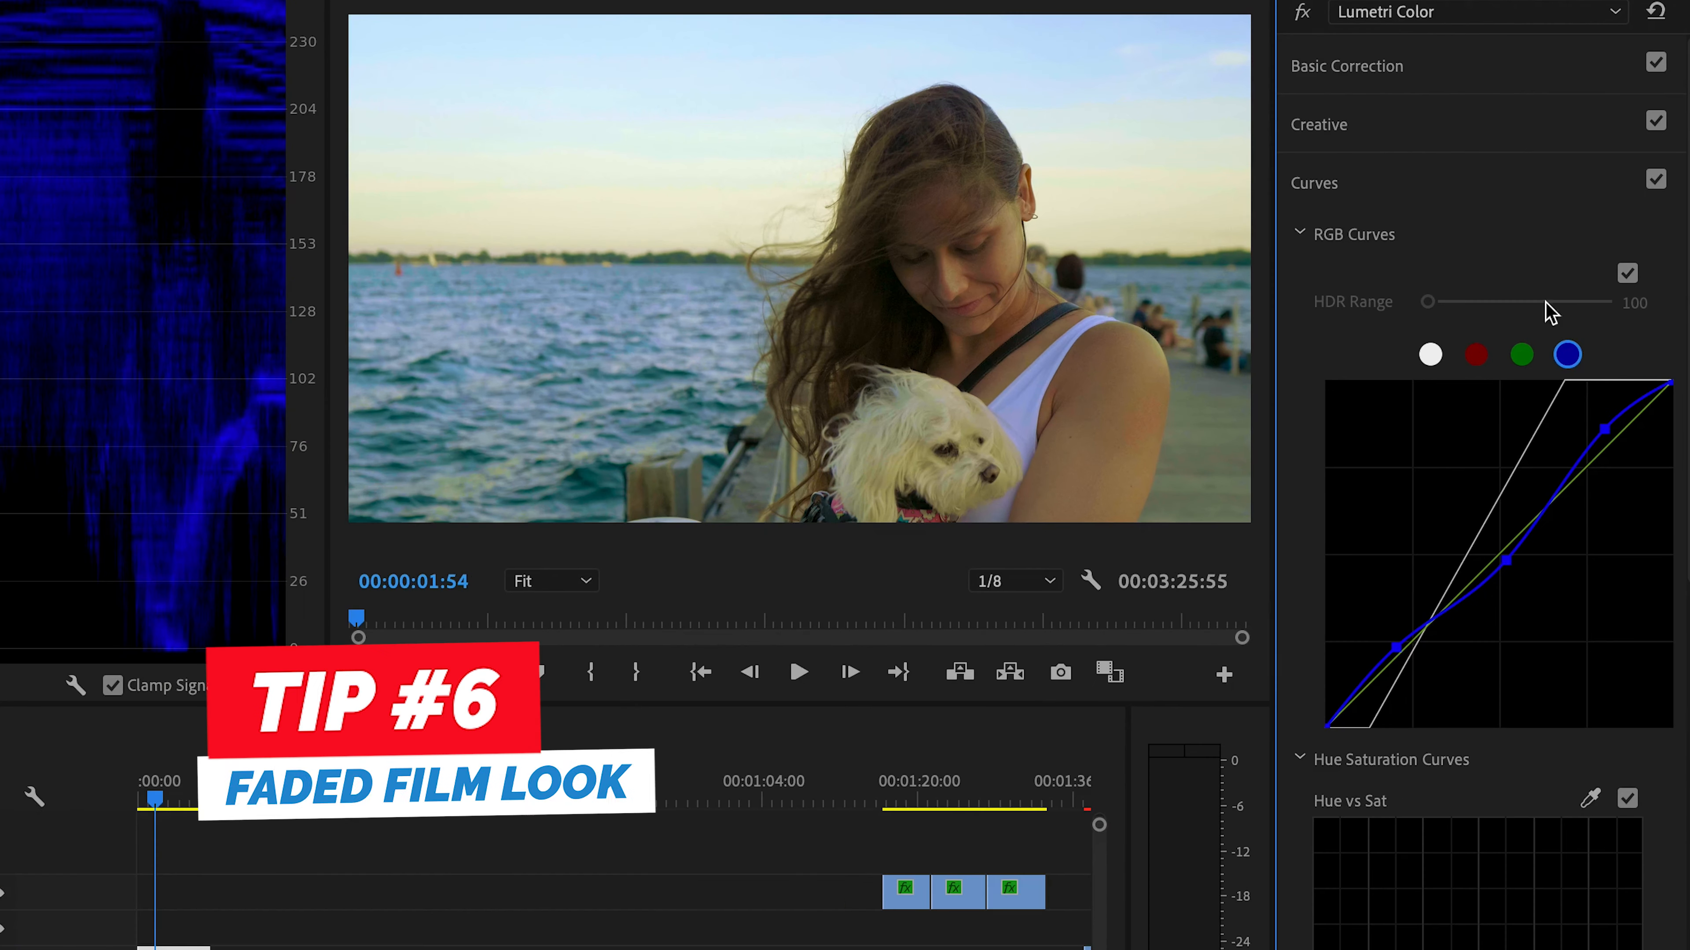
- Set the clip's Faded Film amount to 21.5 and check the graded frame in an enlarged program preview
click(1404, 124)
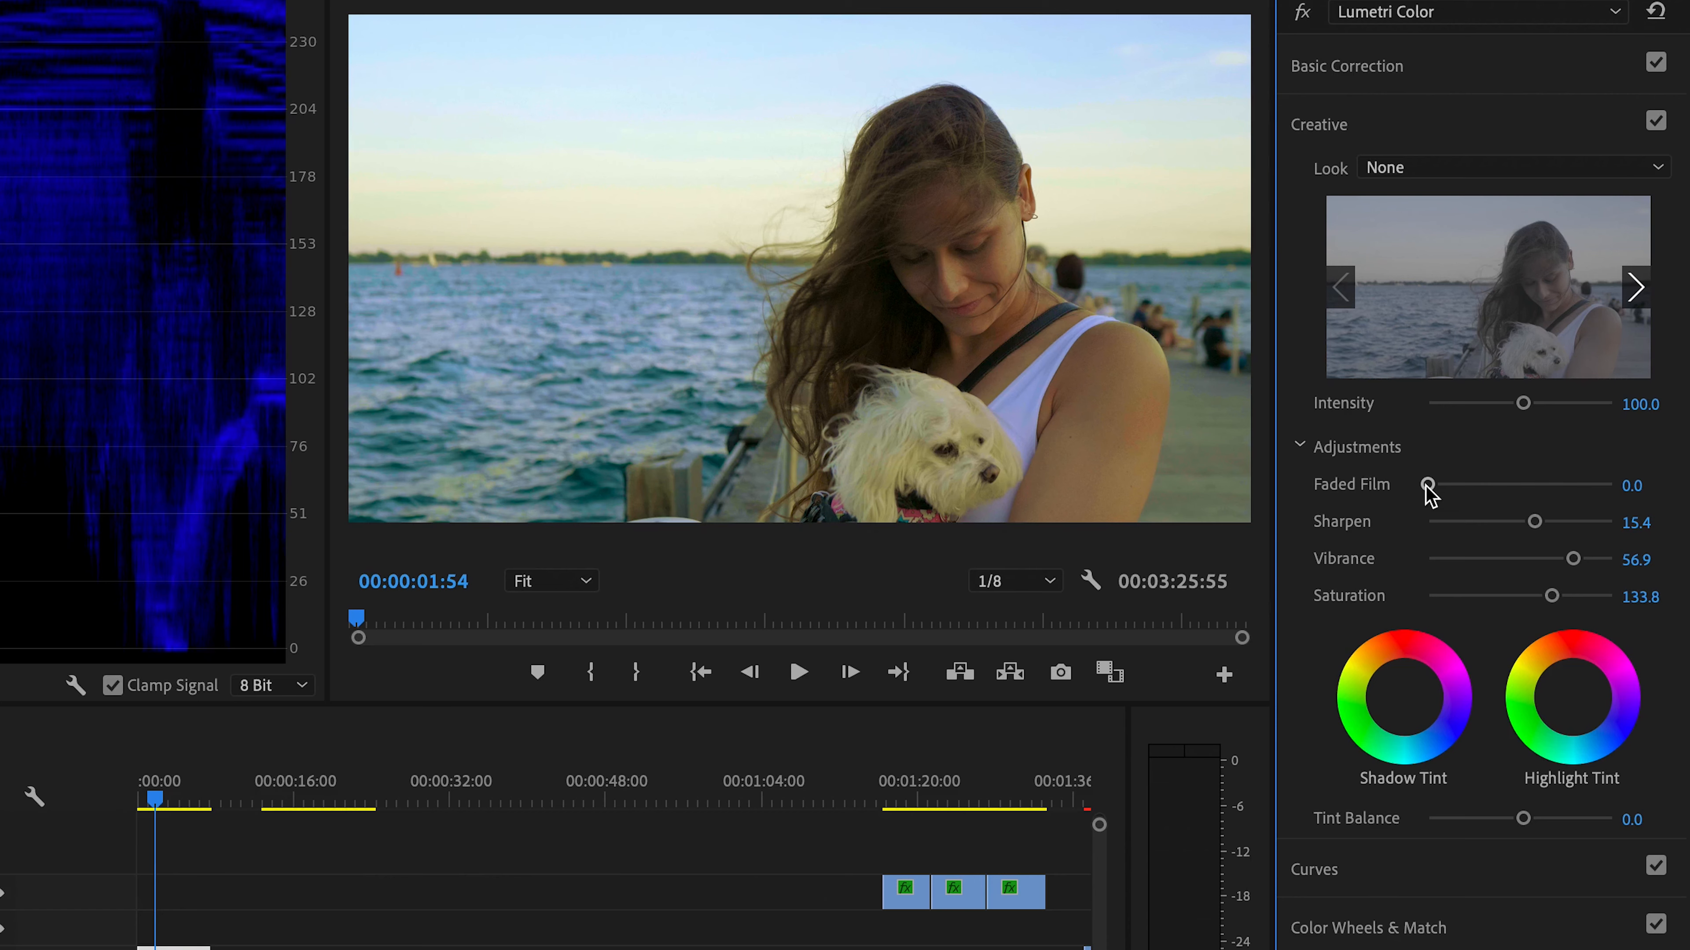
drag(1428, 487, 1483, 483)
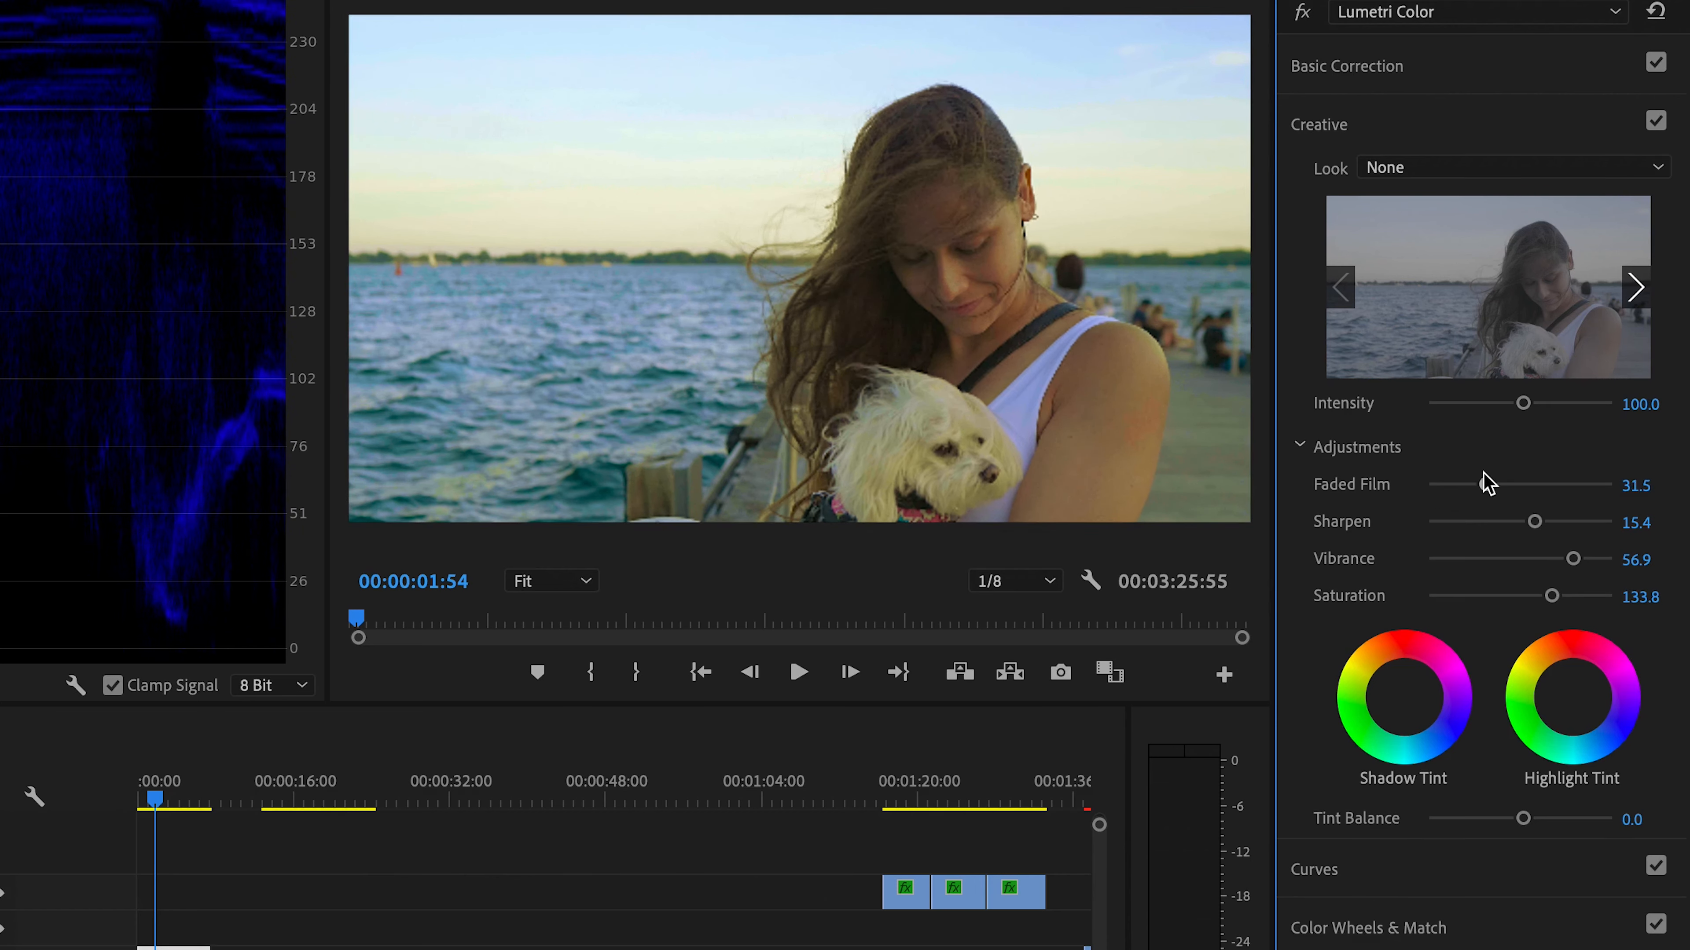
drag(1482, 473, 1475, 480)
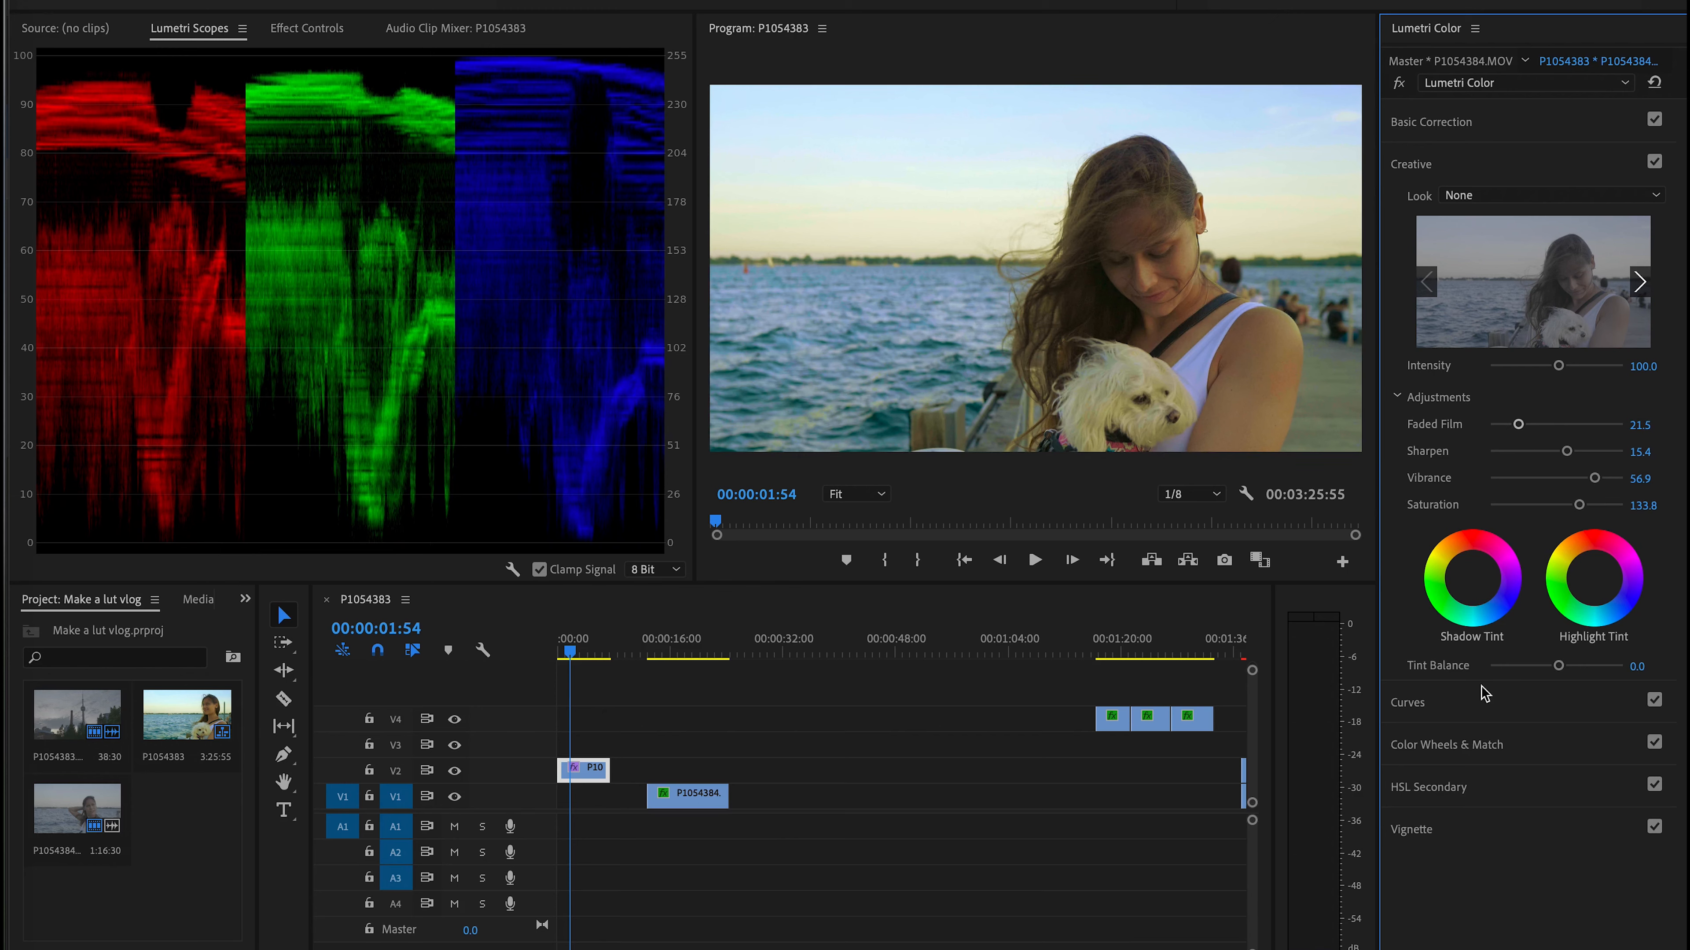
click(976, 288)
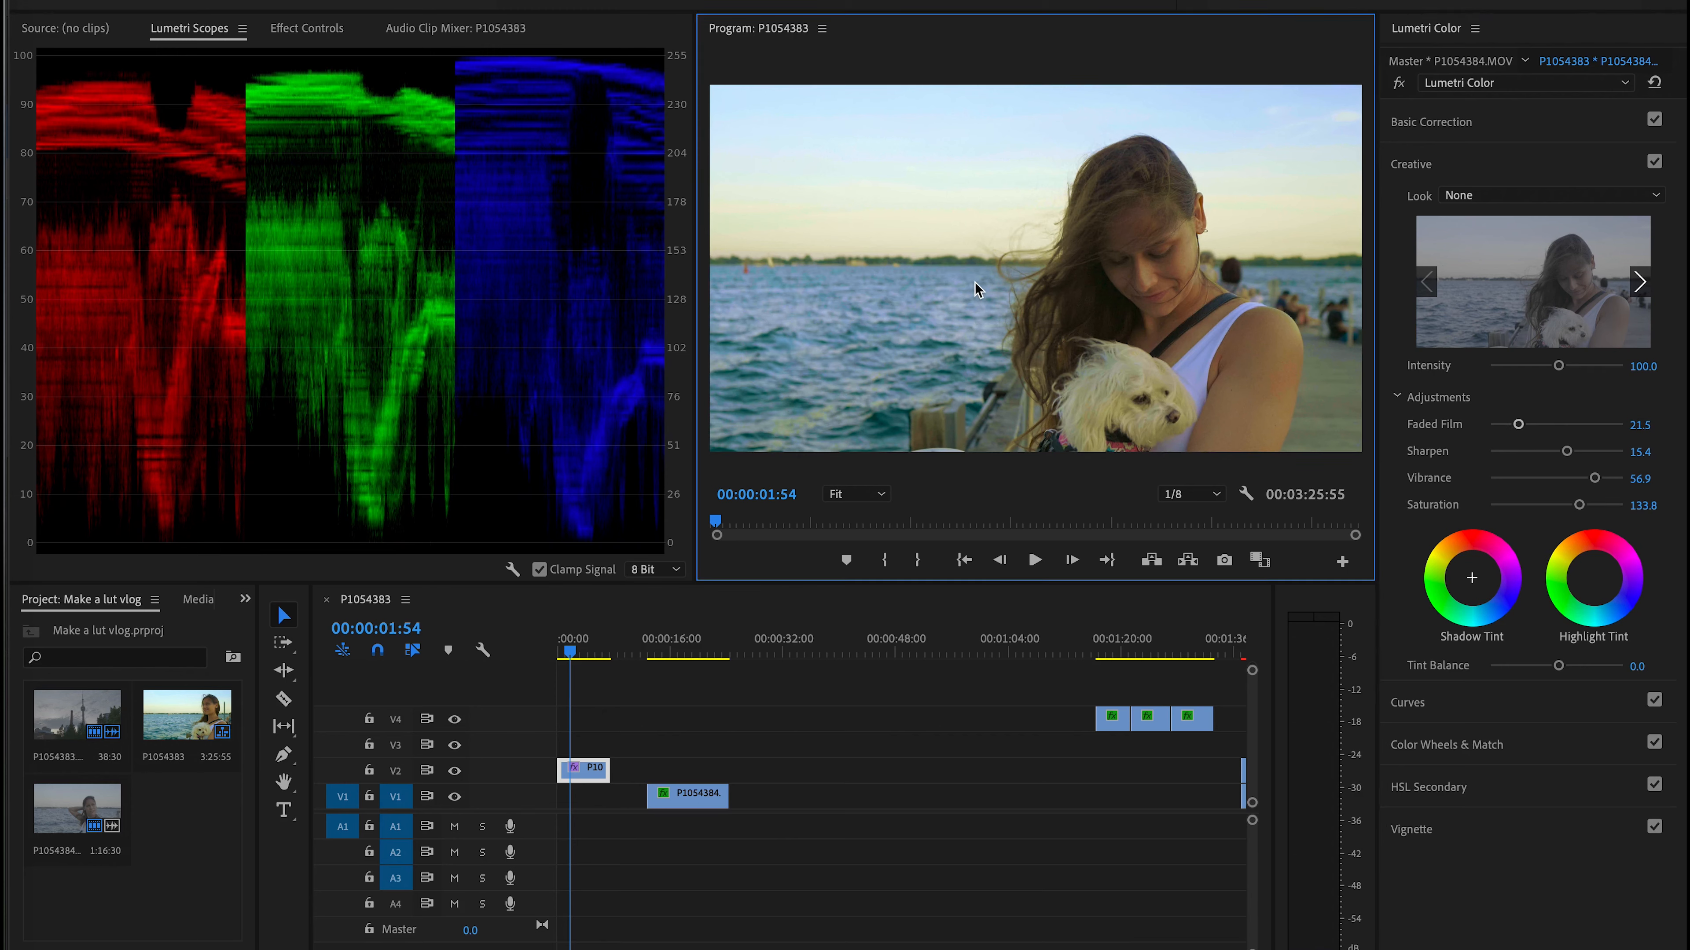
key(grave)
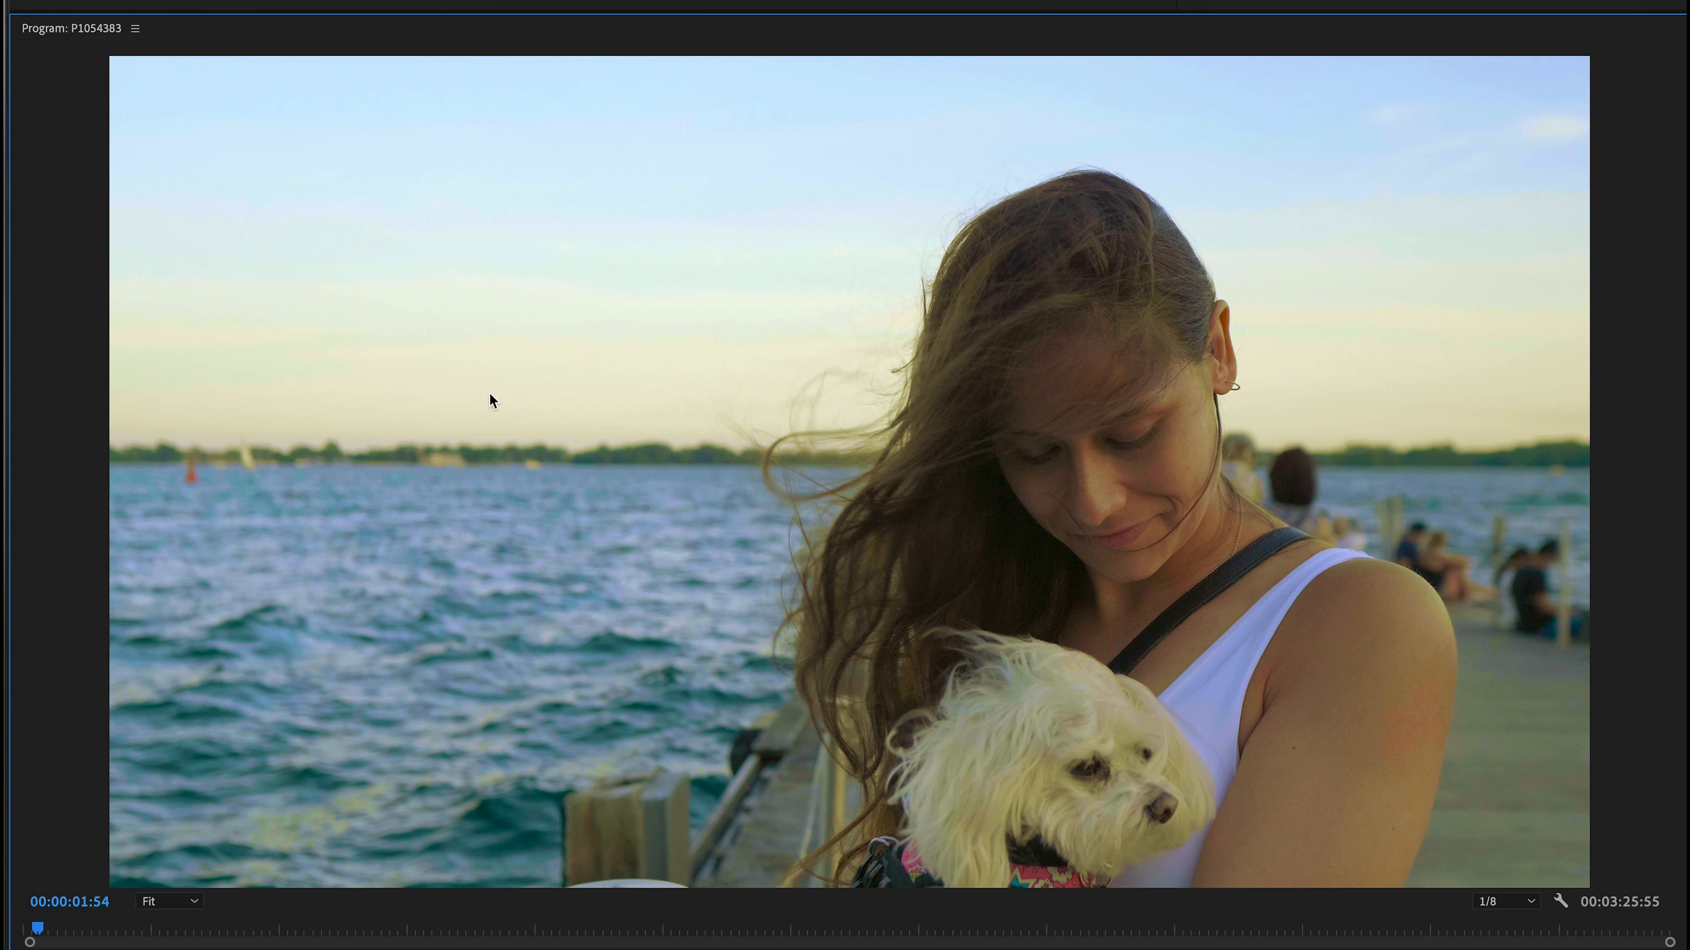
key(grave)
- Slow the V2 clip to 65% speed with Optical Flow time interpolation and play back the result
right_click(578, 770)
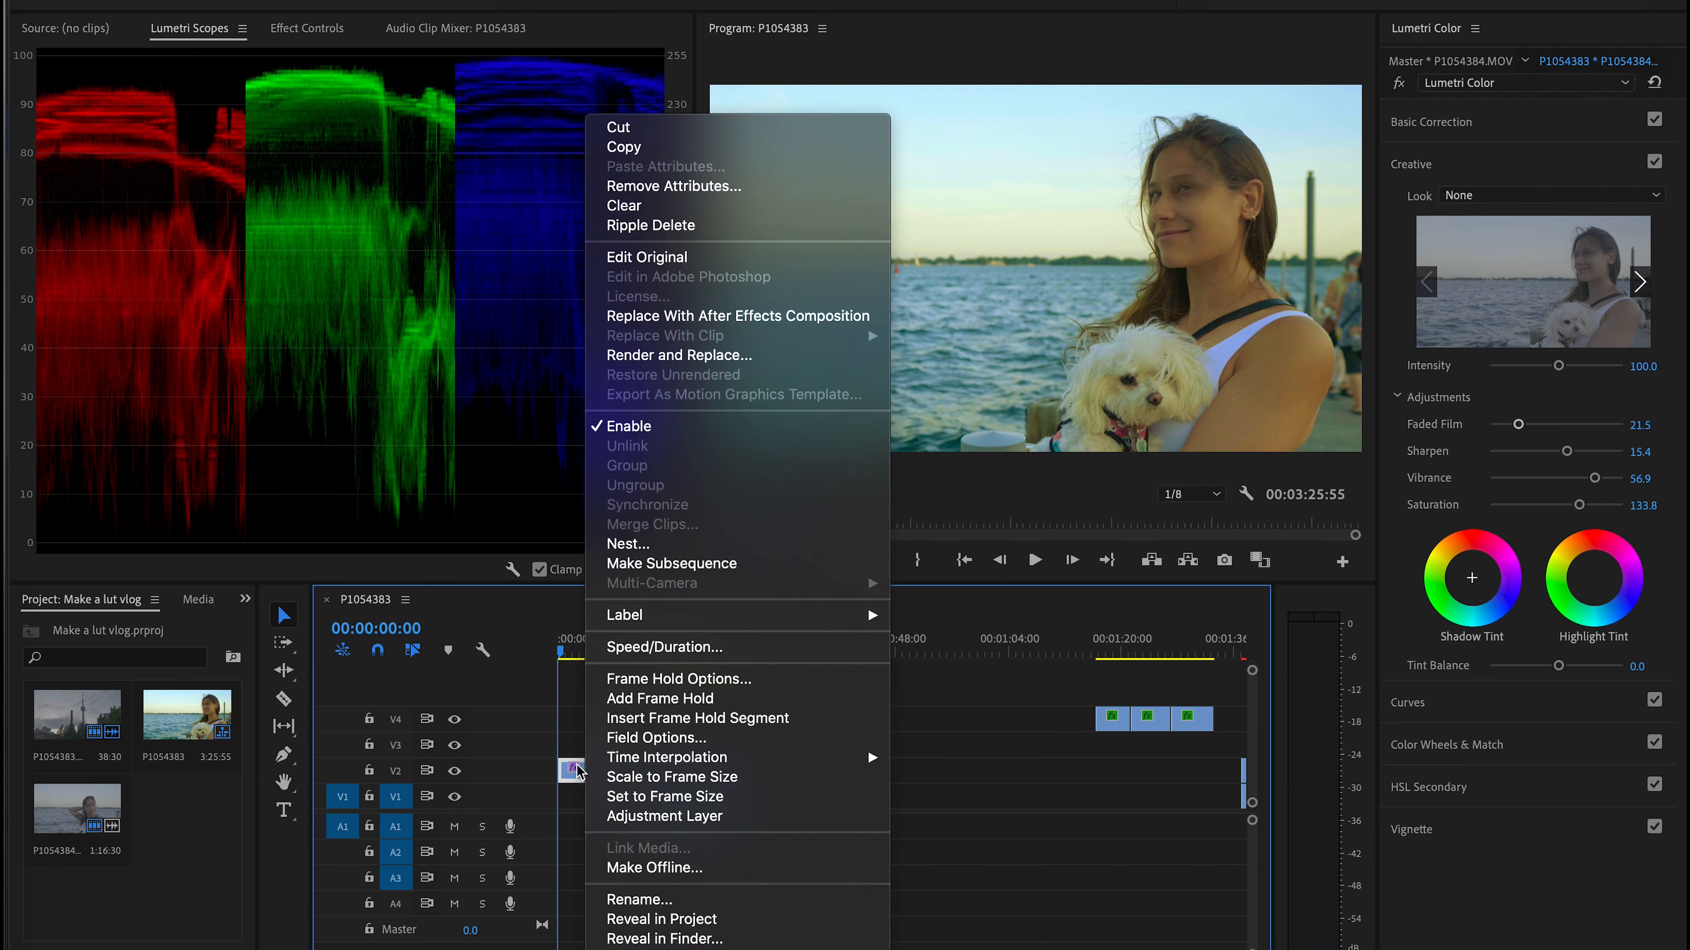
click(664, 646)
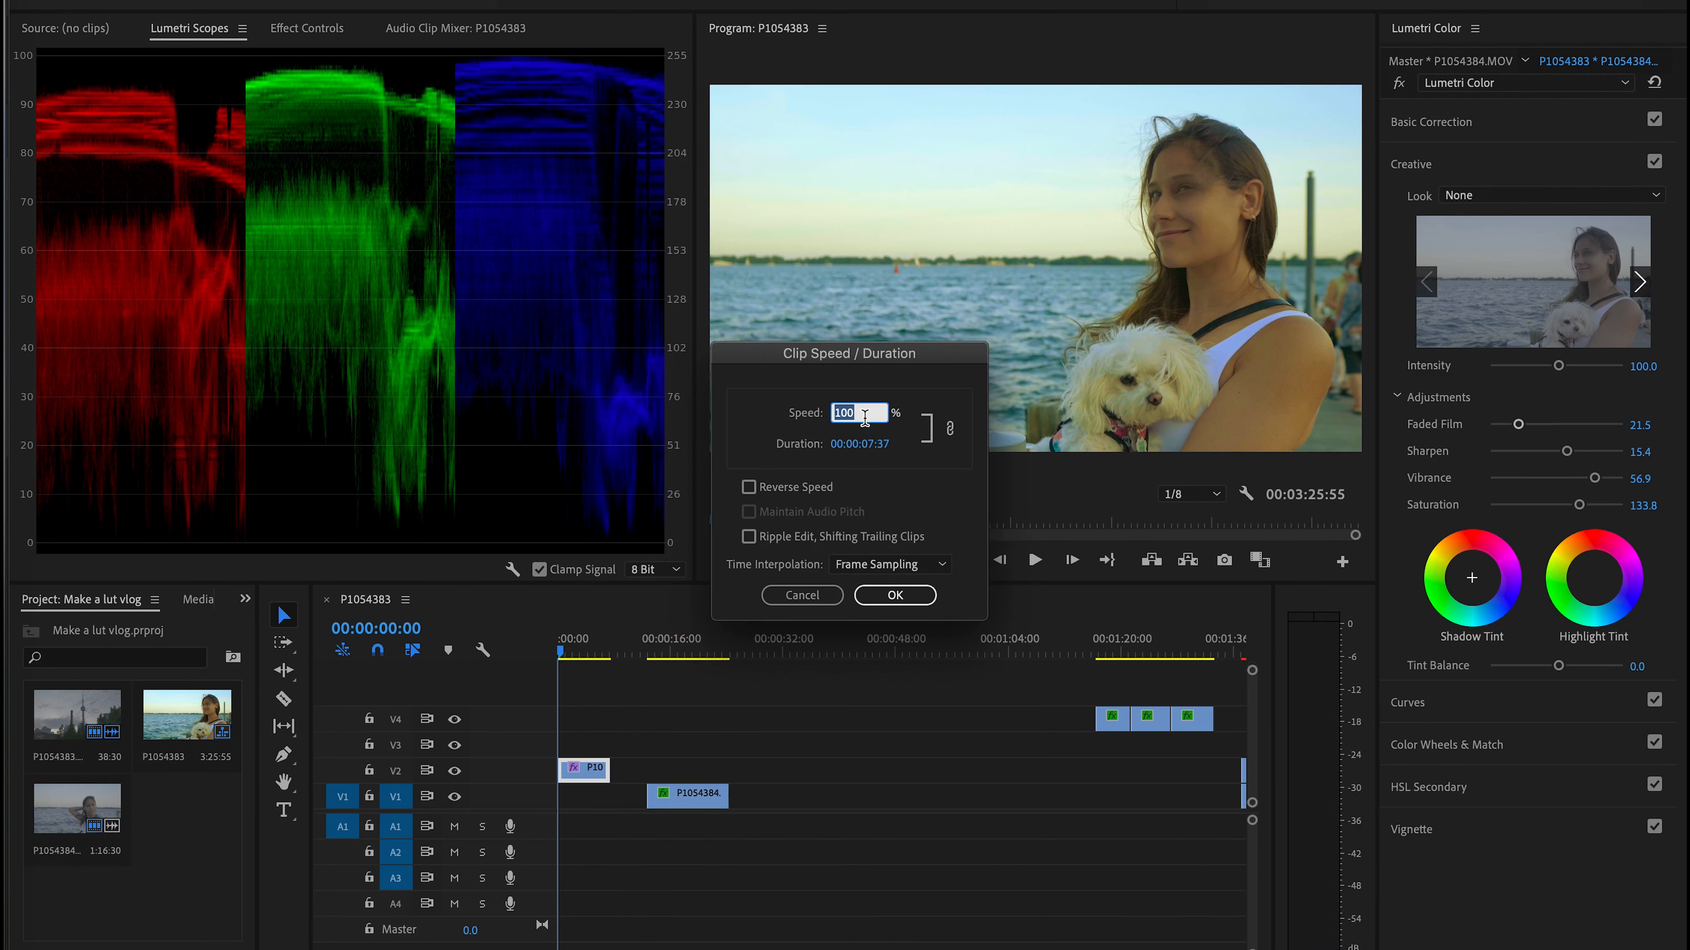
text(65)
click(932, 561)
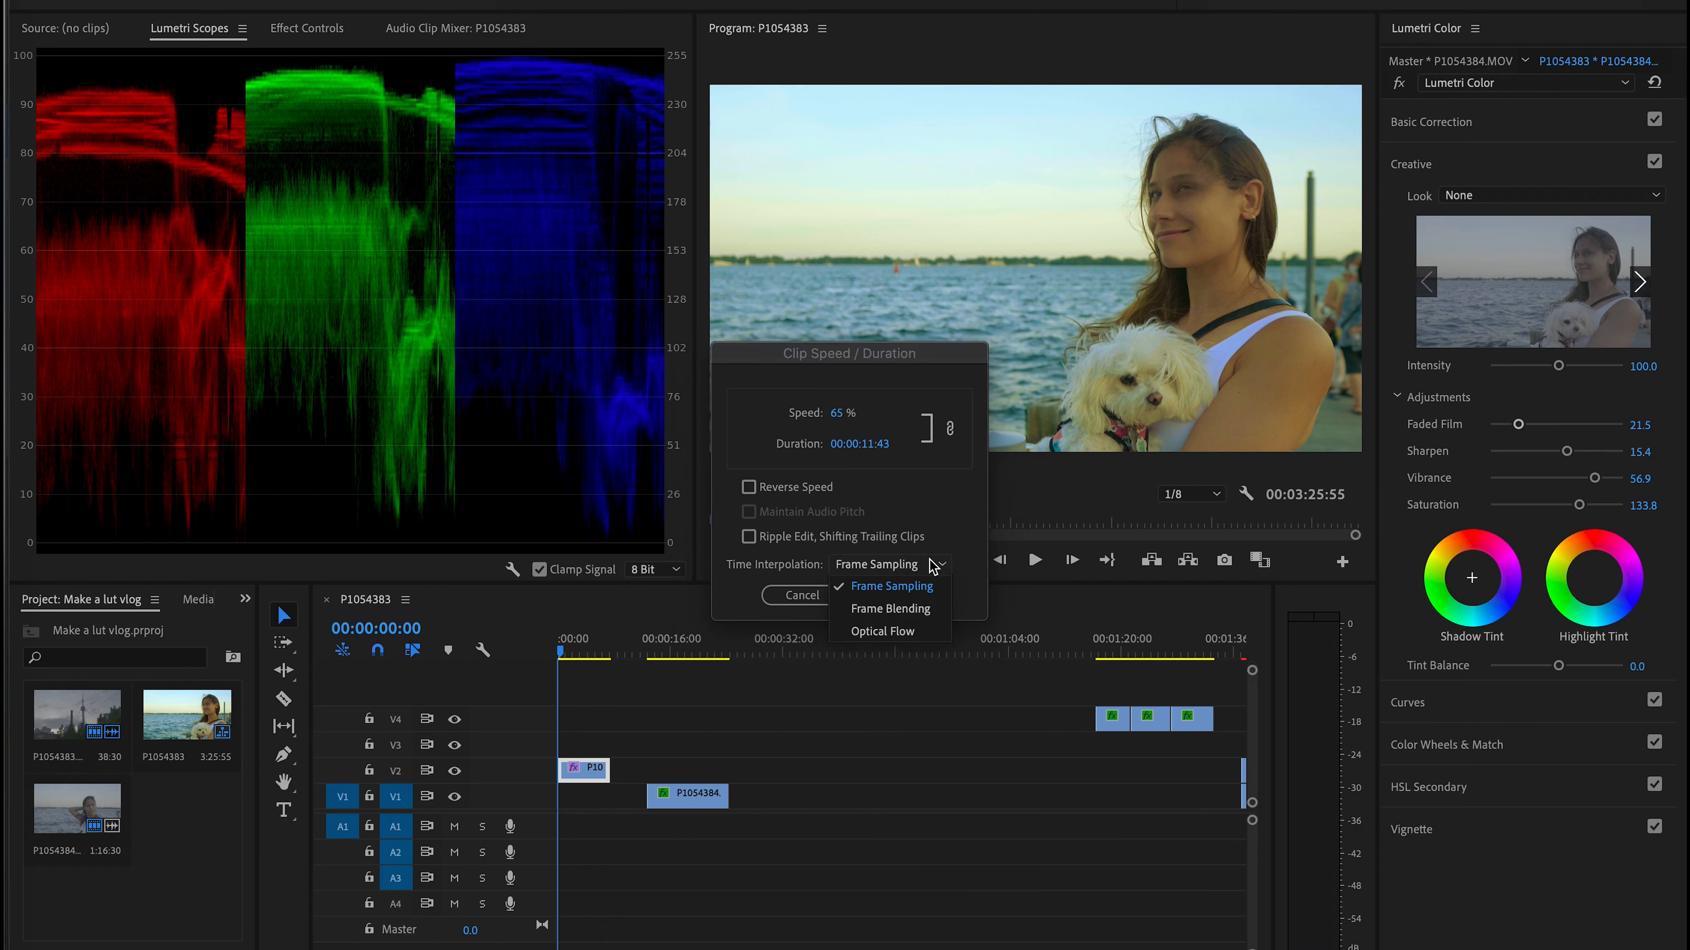
click(909, 631)
click(895, 595)
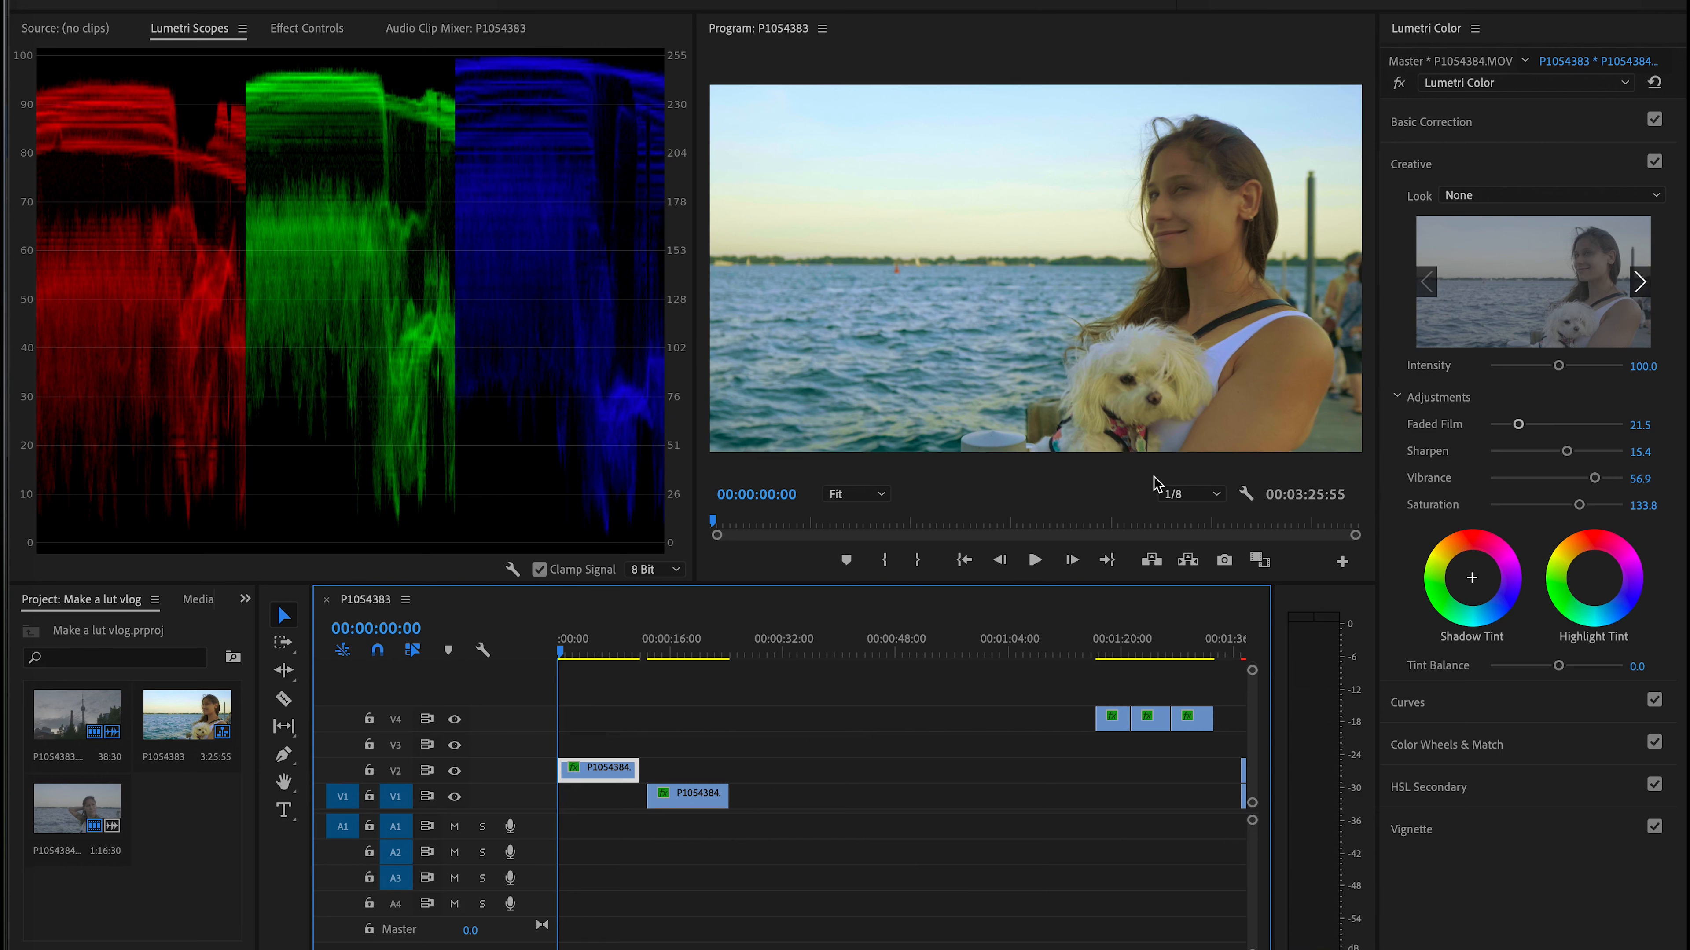
key(space)
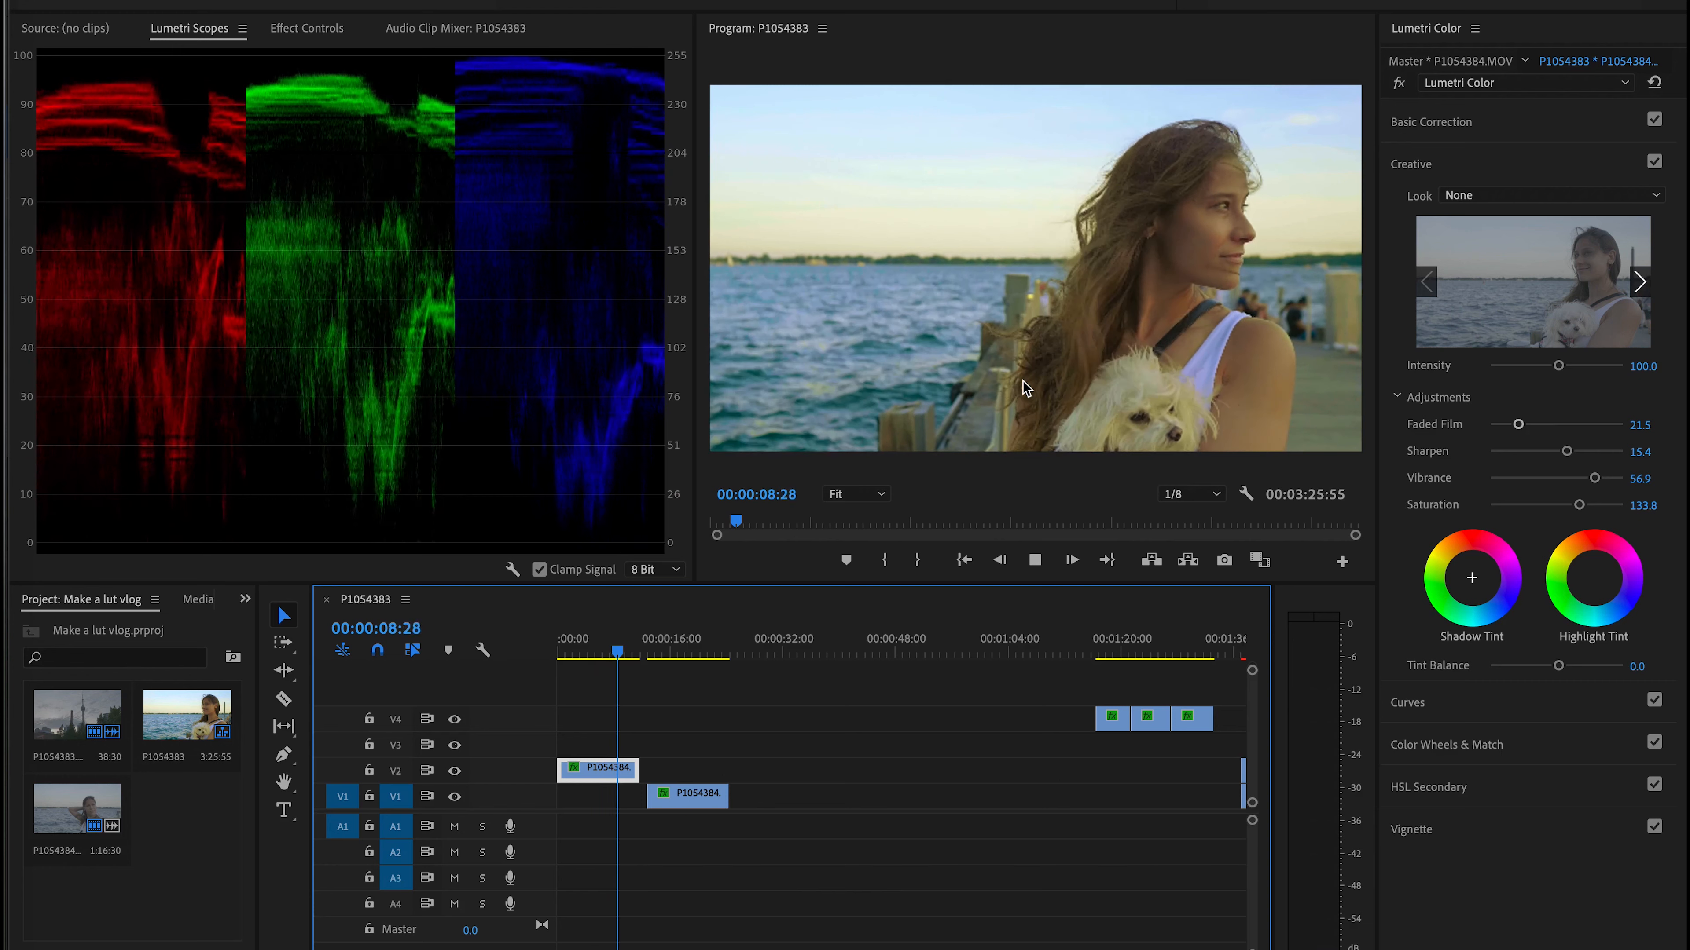
key(space)
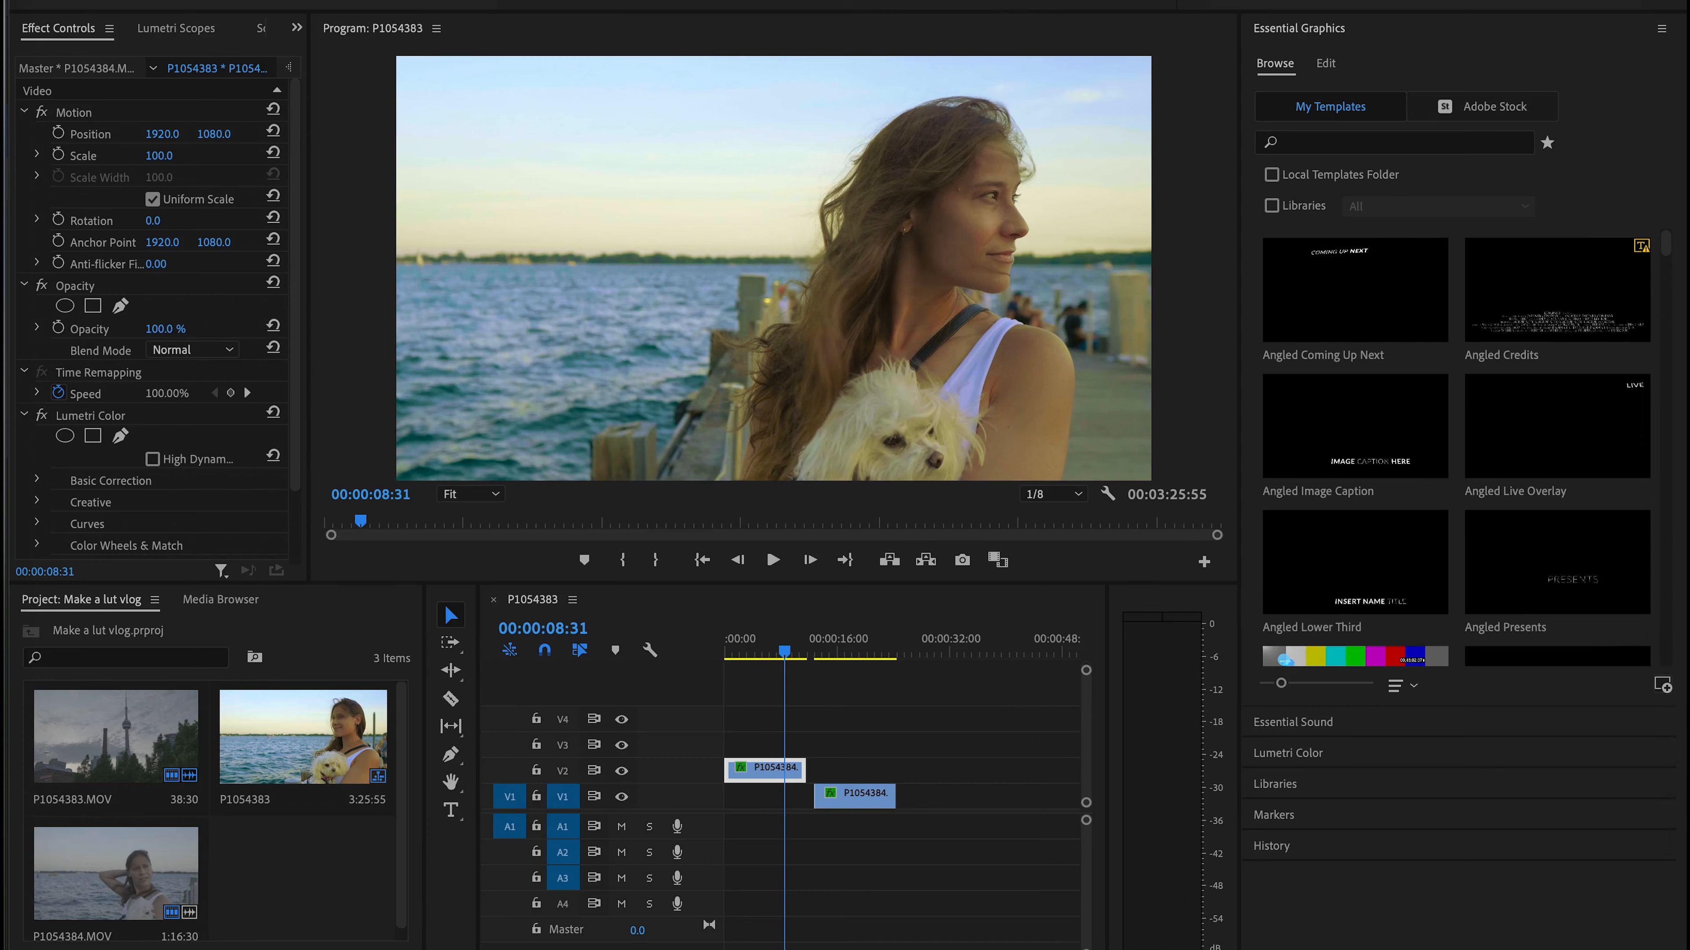
- Apply the Crop effect to the V2 clip and crop 5% off its top and bottom to make cinematic bars
drag(864, 949, 1565, 297)
drag(1459, 491, 770, 771)
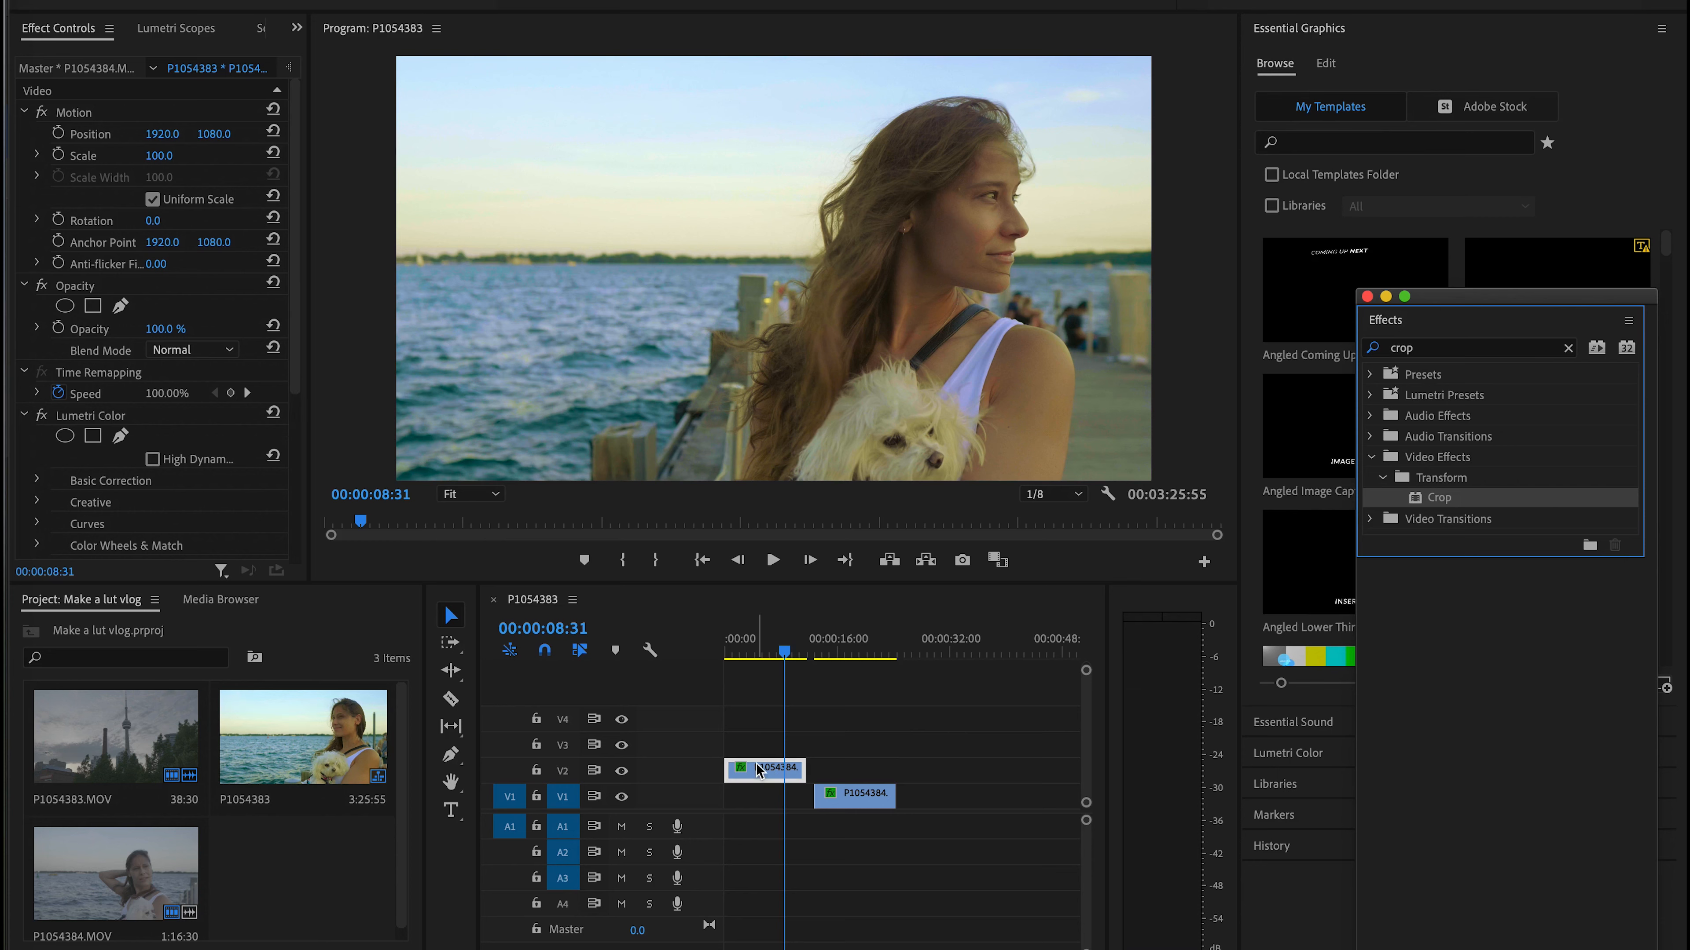
scroll(225, 522, down, 3)
scroll(232, 494, down, 1)
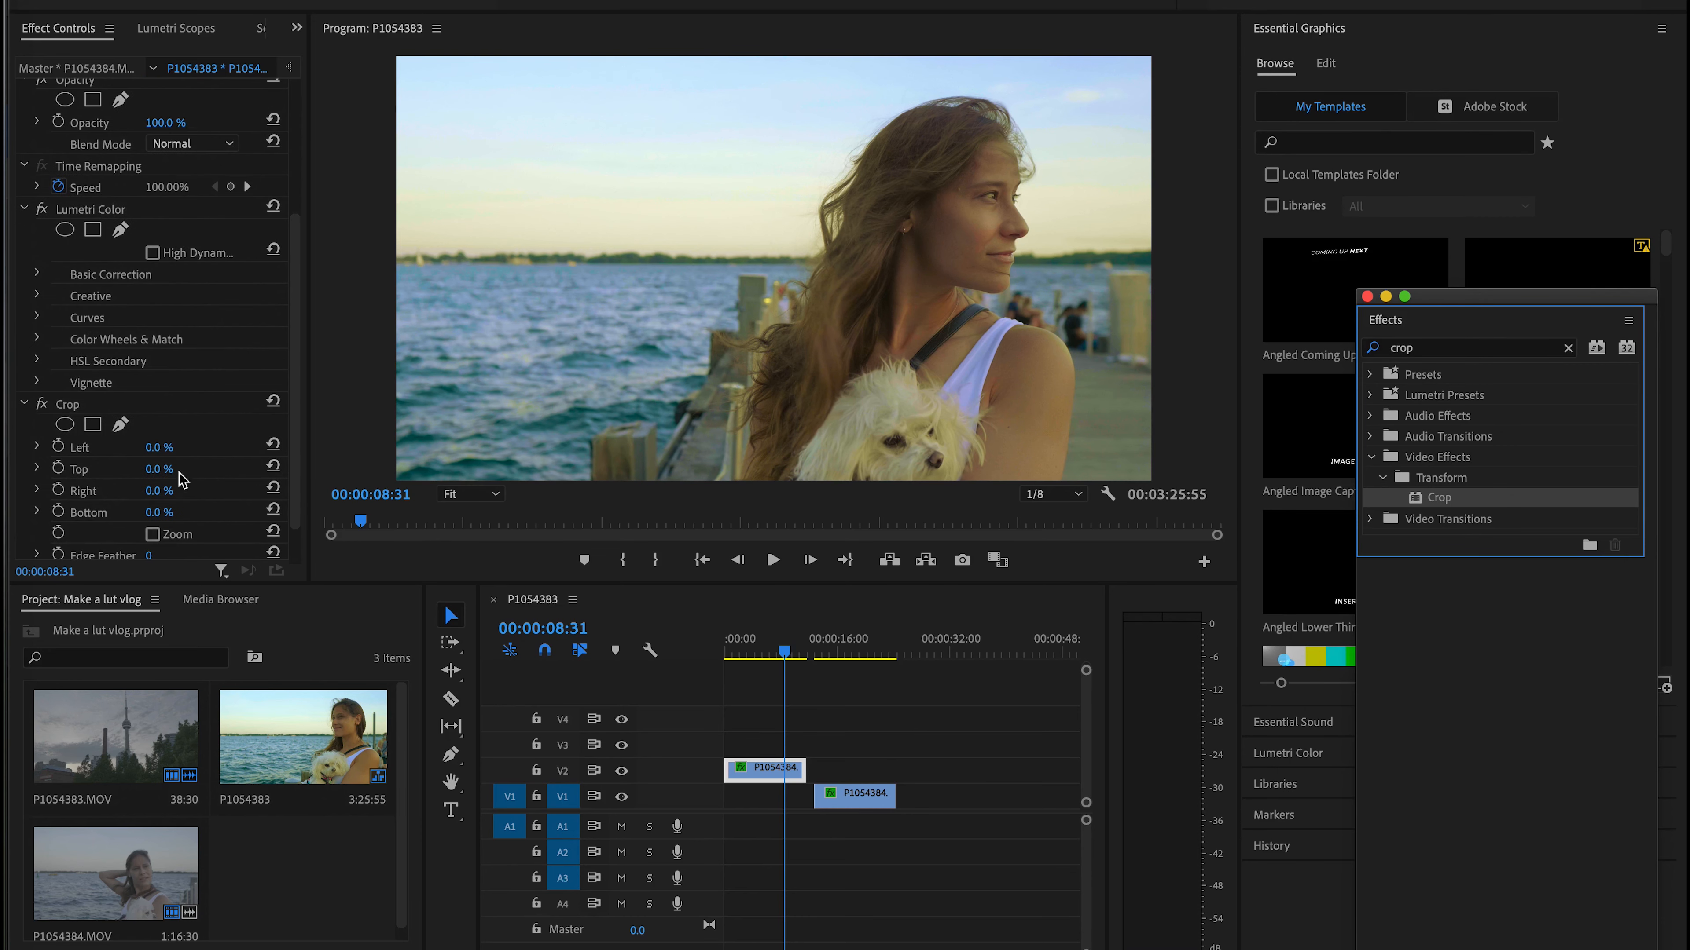
click(154, 470)
text(5)
key(Return)
click(159, 512)
text(5)
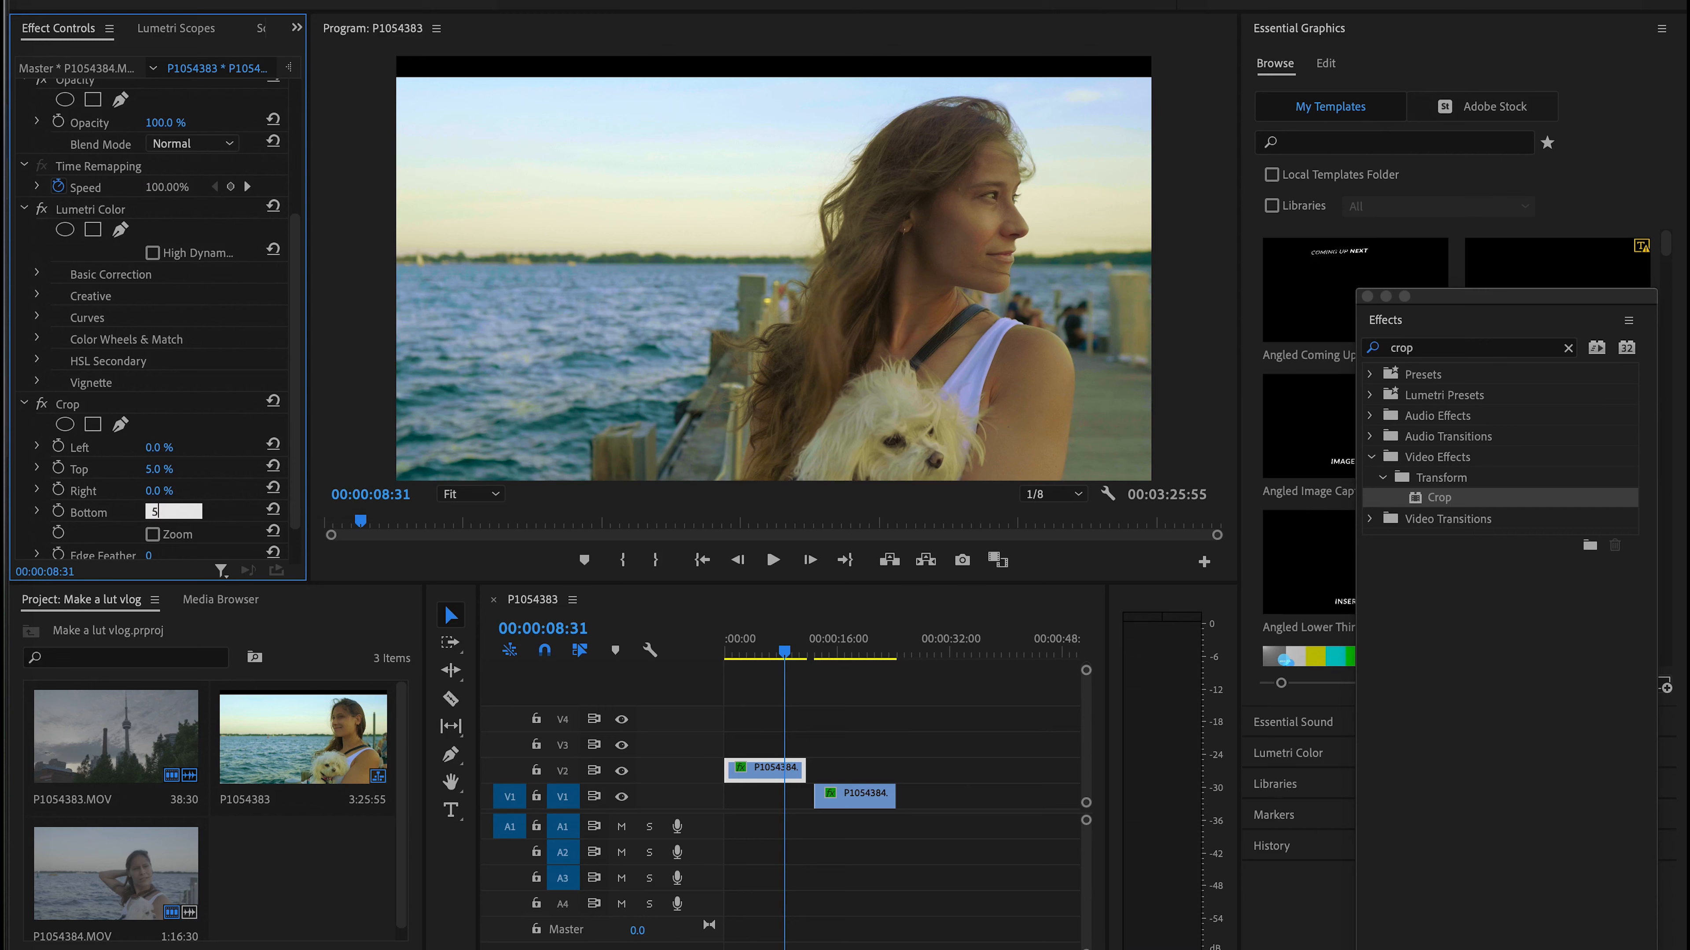
key(Return)
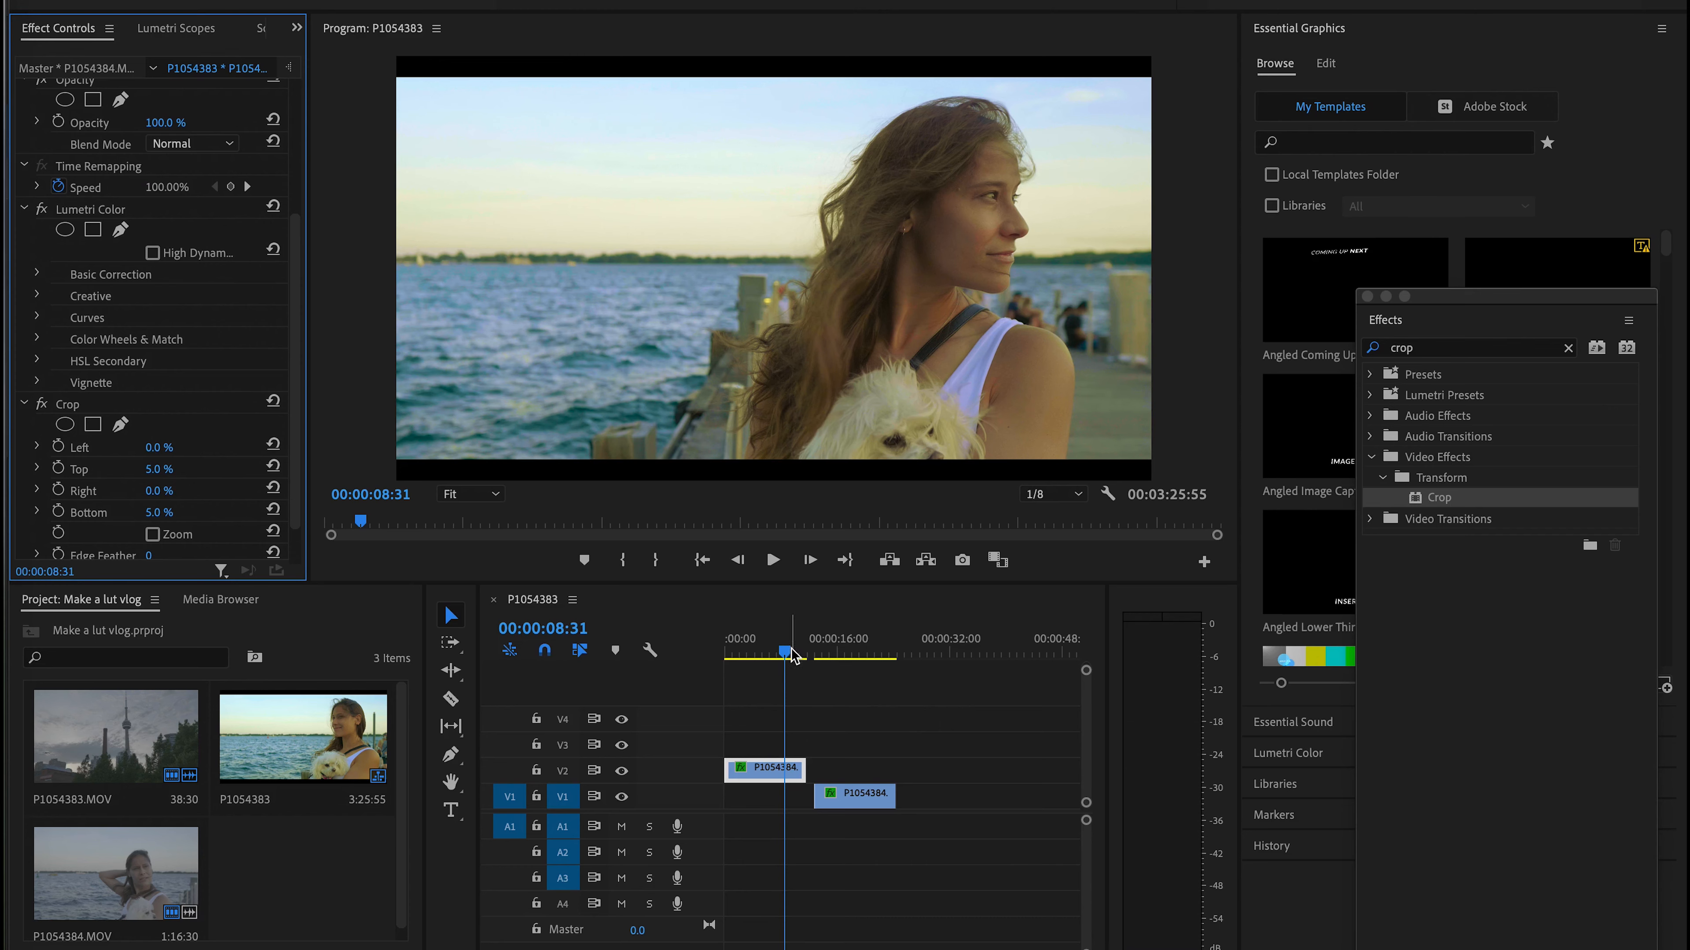
- Play the clip from the start and compare it with the Lumetri Color effect switched off and on
drag(785, 651, 685, 645)
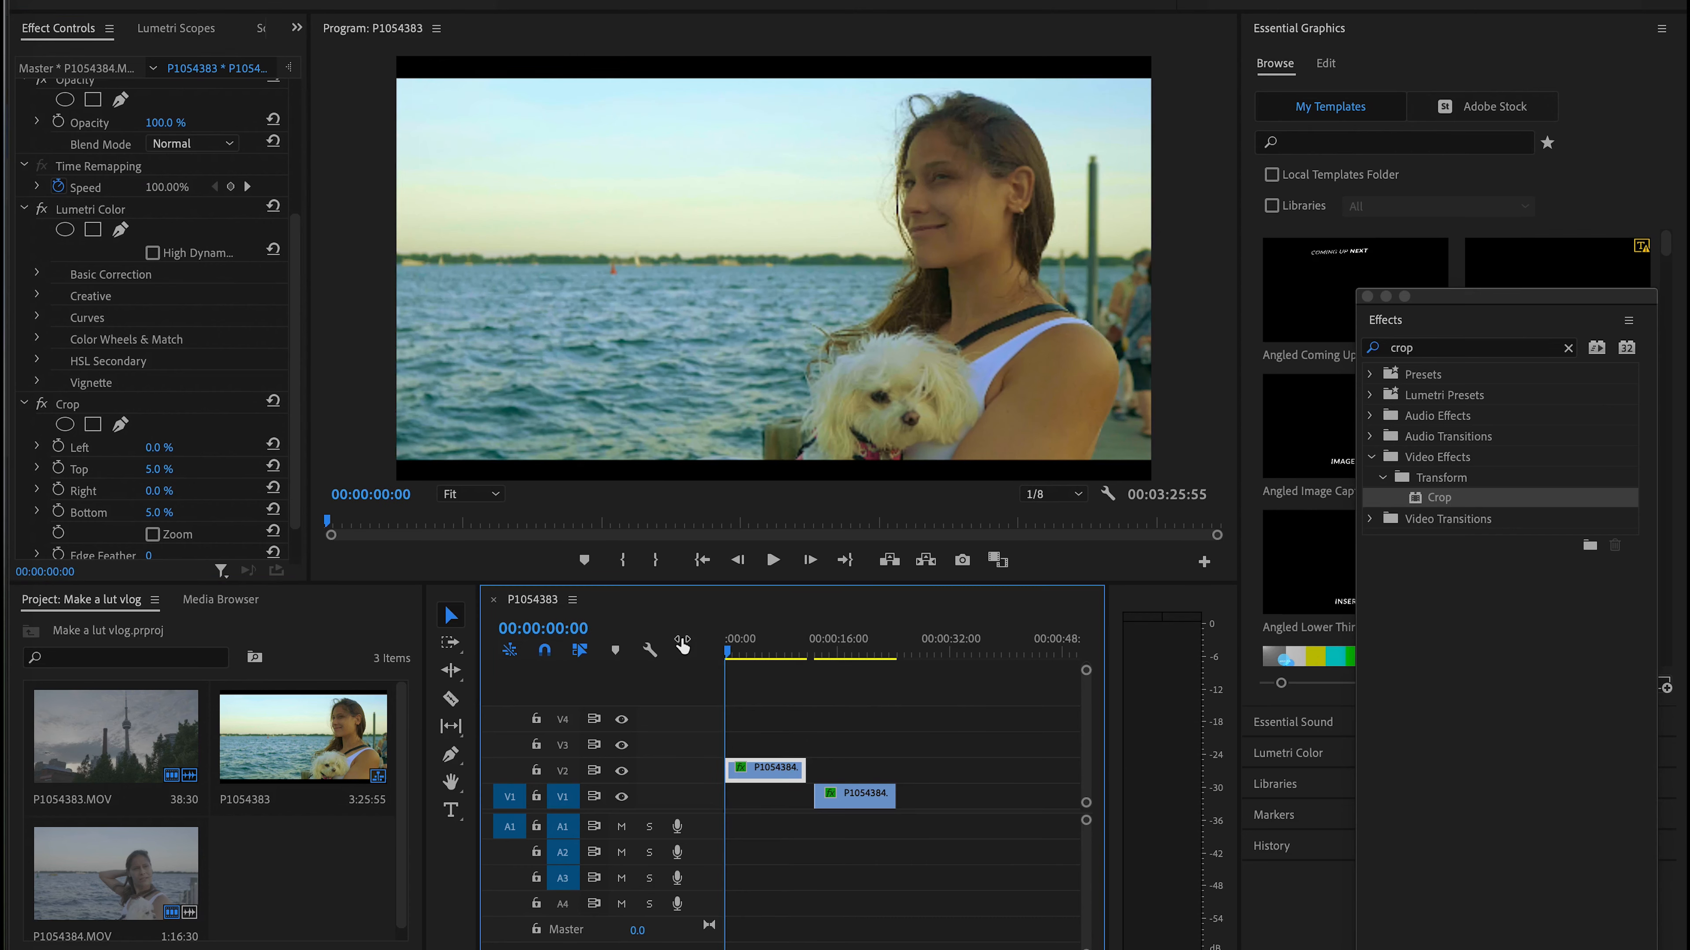
key(space)
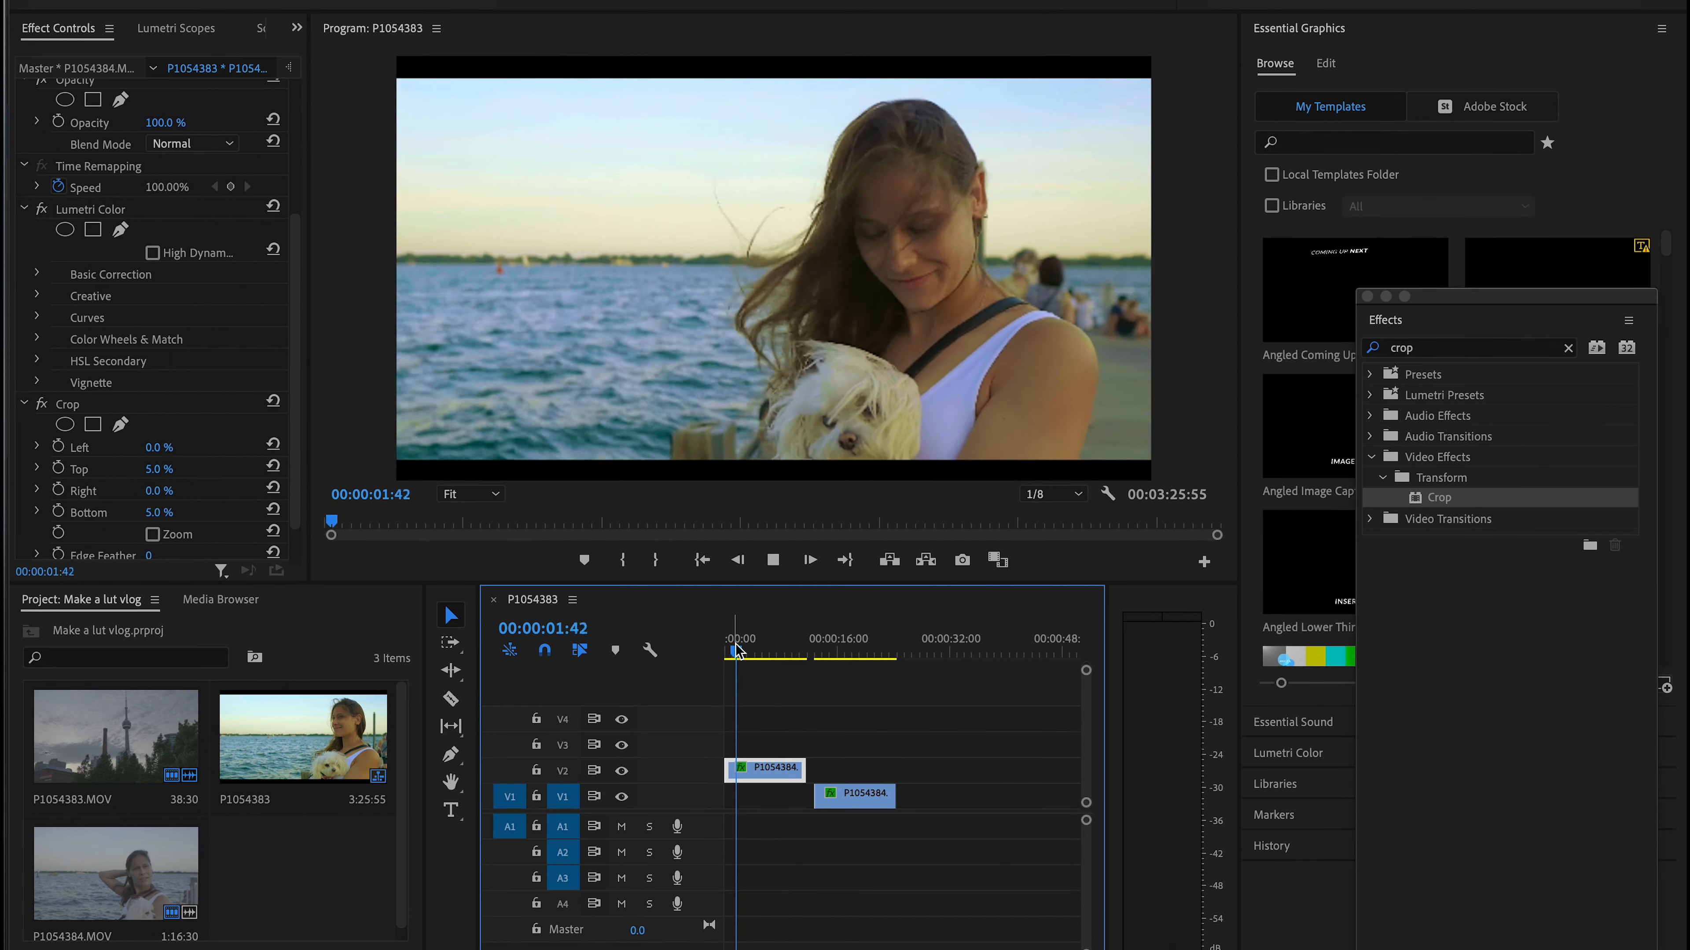
click(772, 561)
click(41, 209)
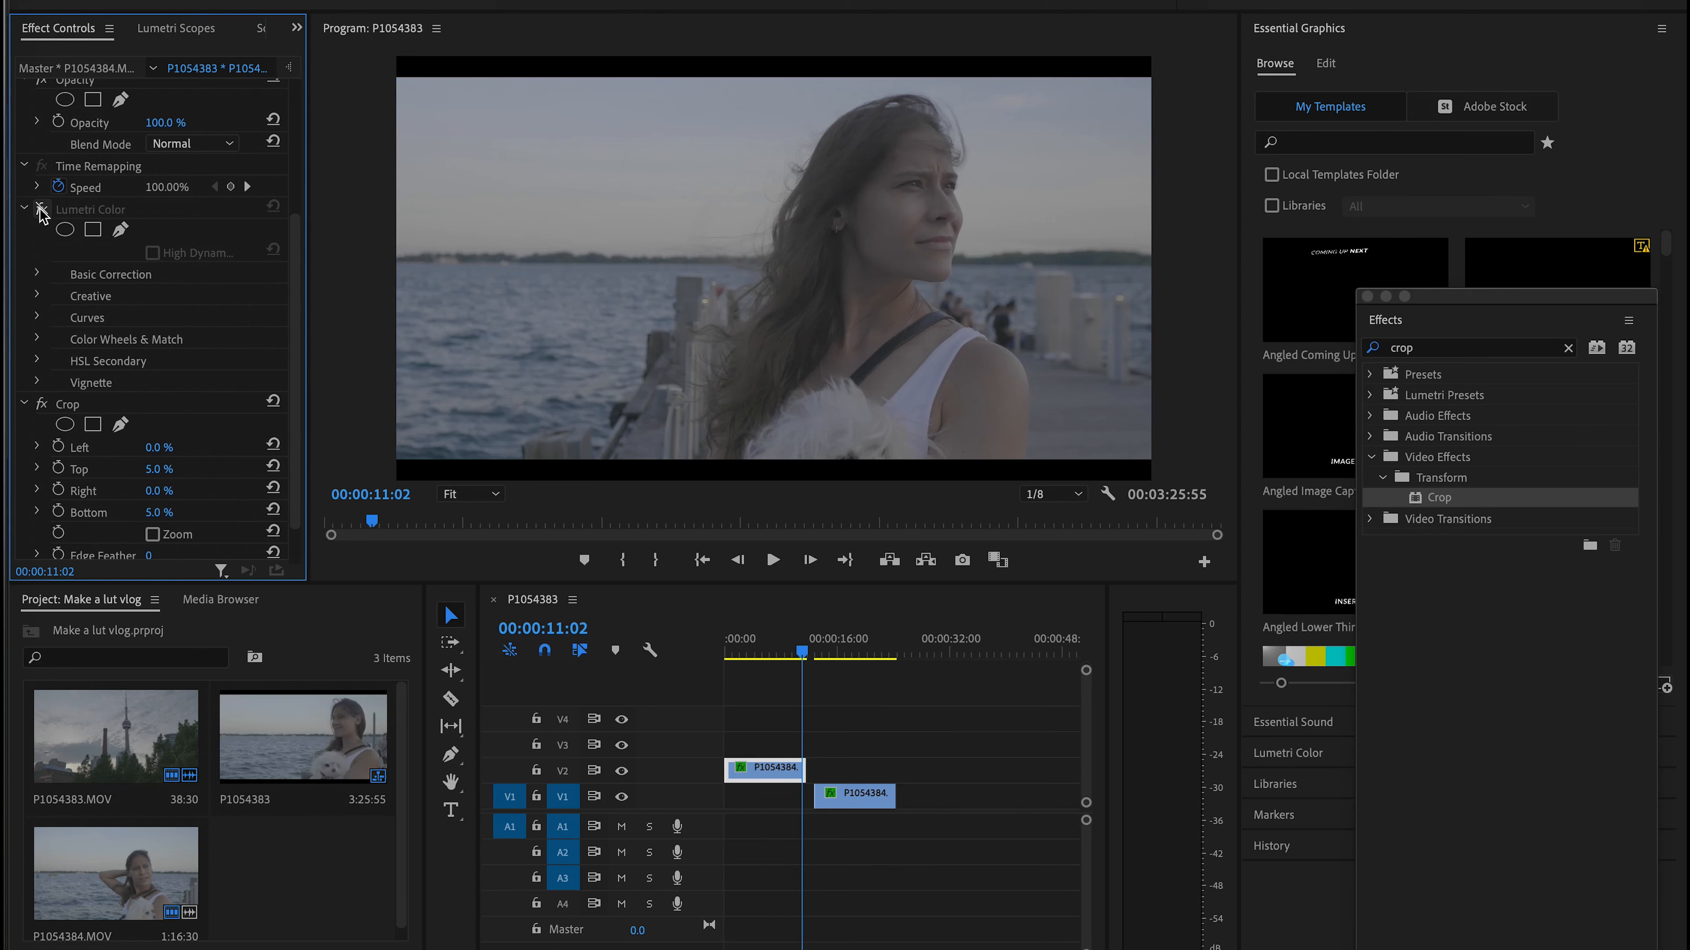
click(41, 209)
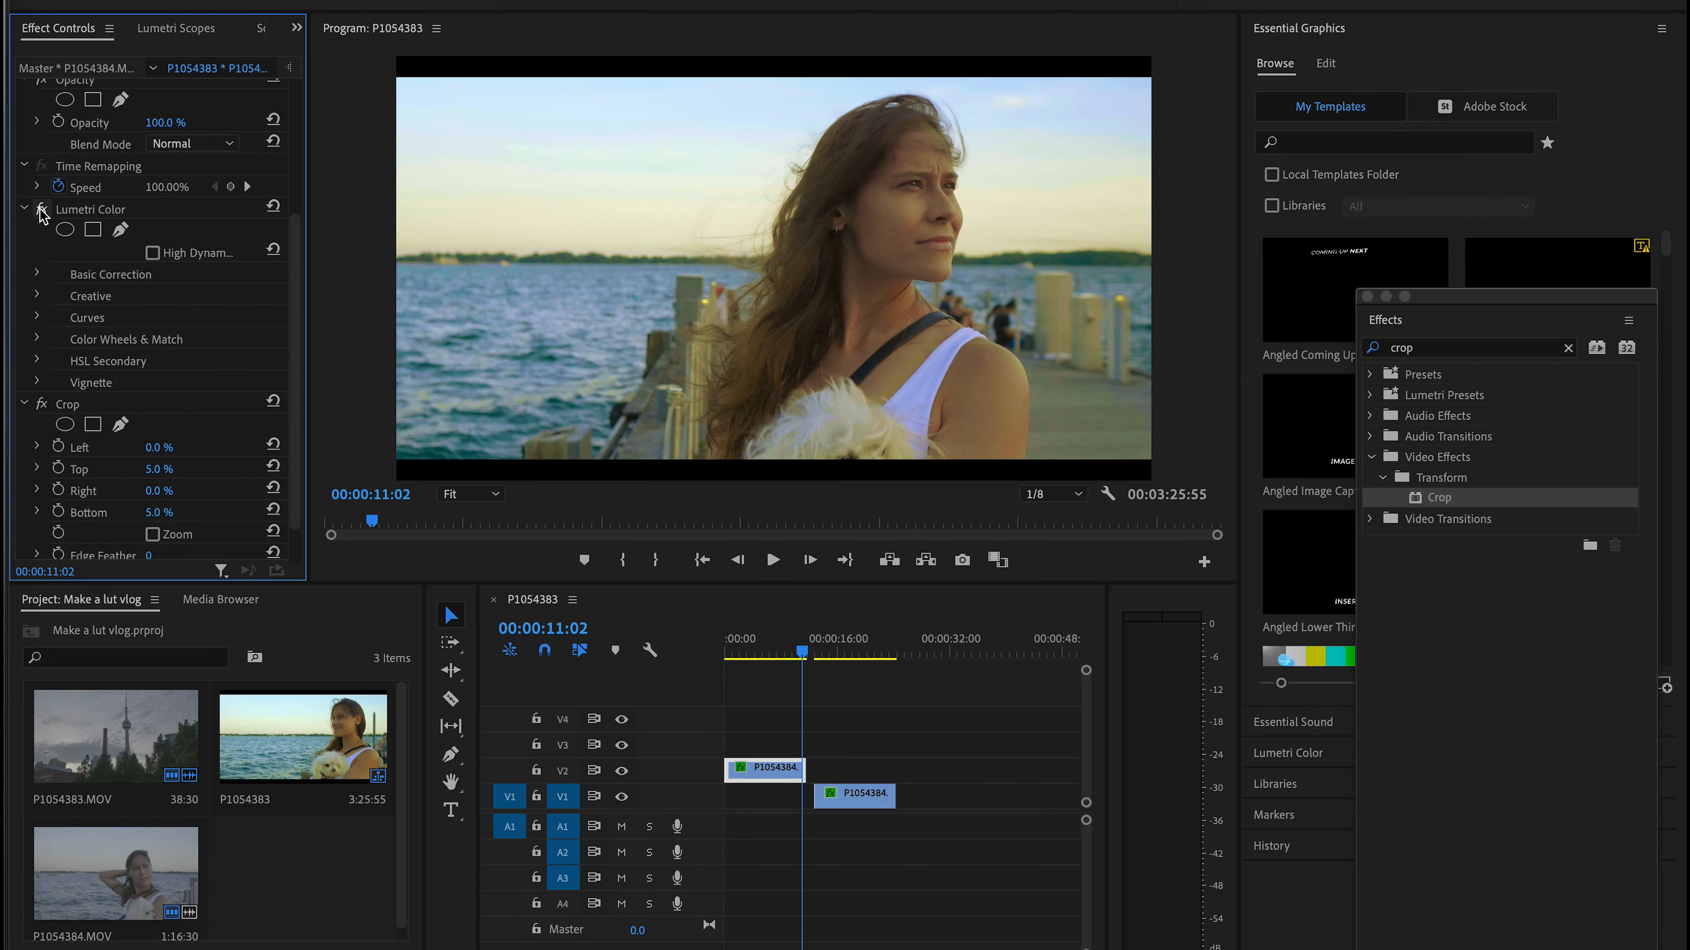